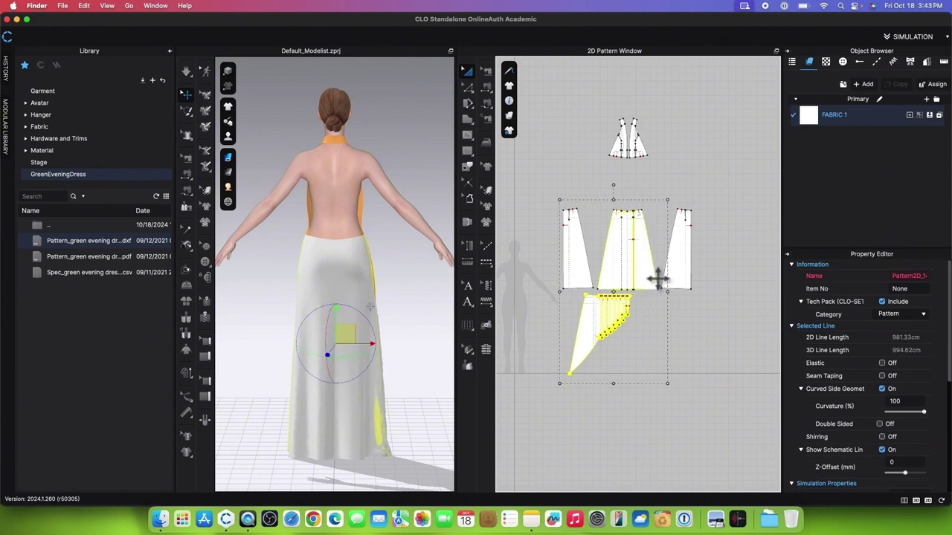
# - Freeze the bodice pieces together with the selected front skirt panels and pleated overlay
pyautogui.keyDown('shift'); pyautogui.moveTo(581, 94); pyautogui.dragTo(682, 172); pyautogui.keyUp('shift')
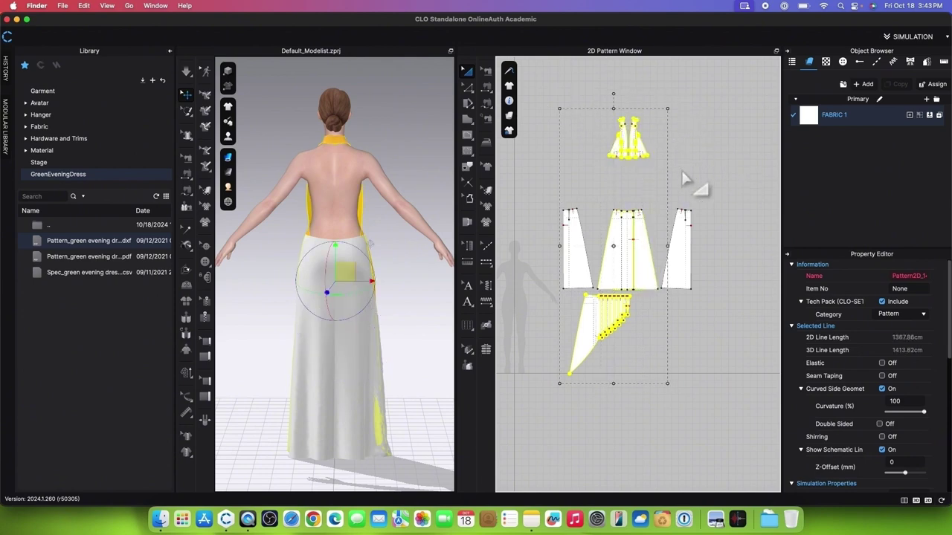
pyautogui.rightClick(644, 152)
pyautogui.click(703, 332)
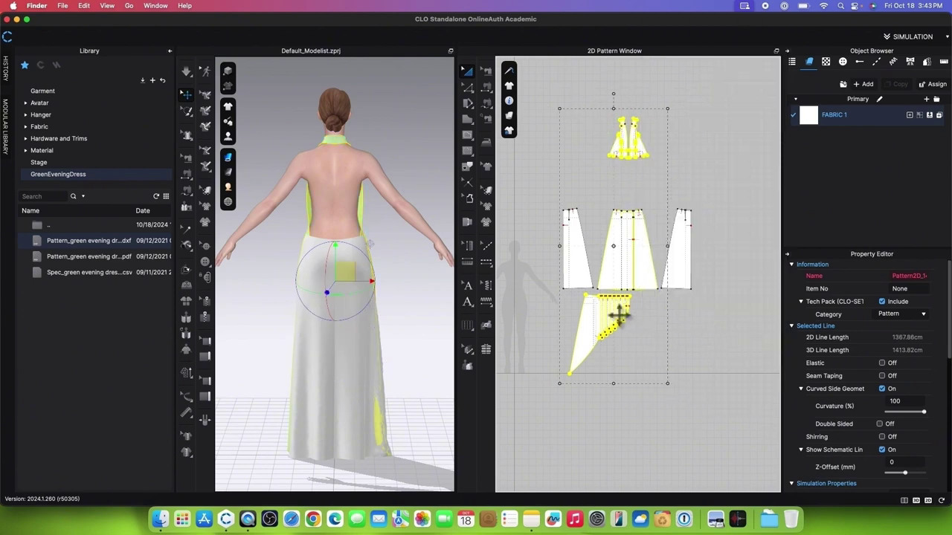
# - Strengthen the two back skirt panels on either side of the front skirt
pyautogui.click(592, 275)
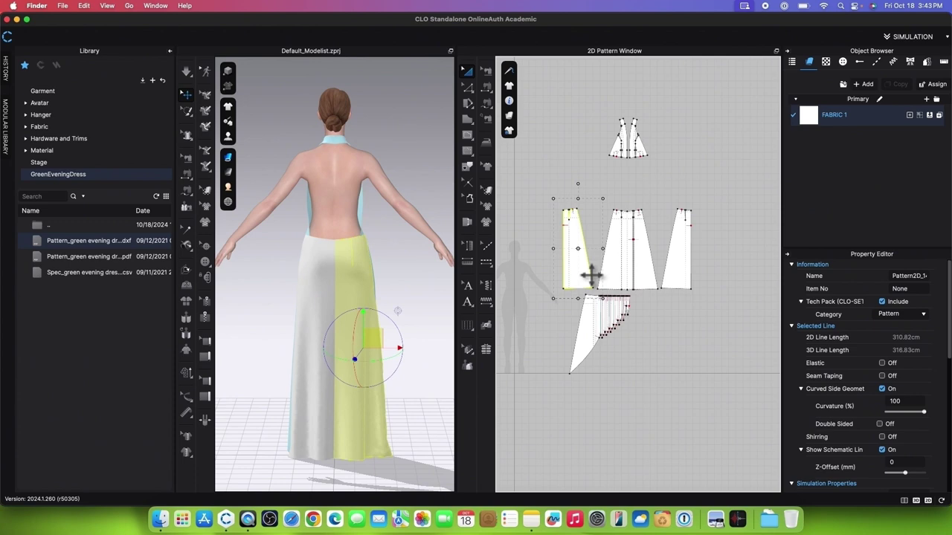
pyautogui.keyDown('shift'); pyautogui.click(686, 263); pyautogui.keyUp('shift')
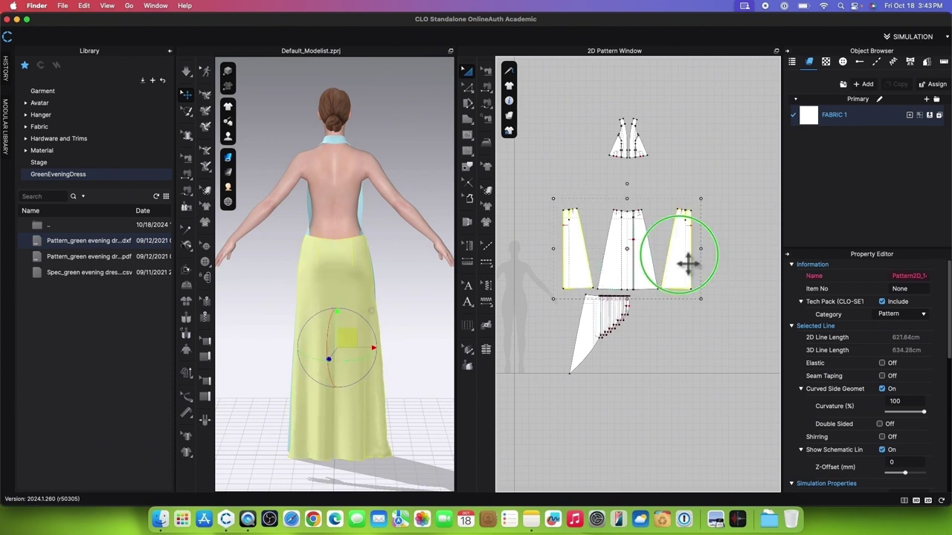
pyautogui.rightClick(686, 263)
pyautogui.click(742, 340)
# - Delete the sewing along the 21 cm upper center-back seam and simulate the skirt so the opening parts
pyautogui.click(487, 72)
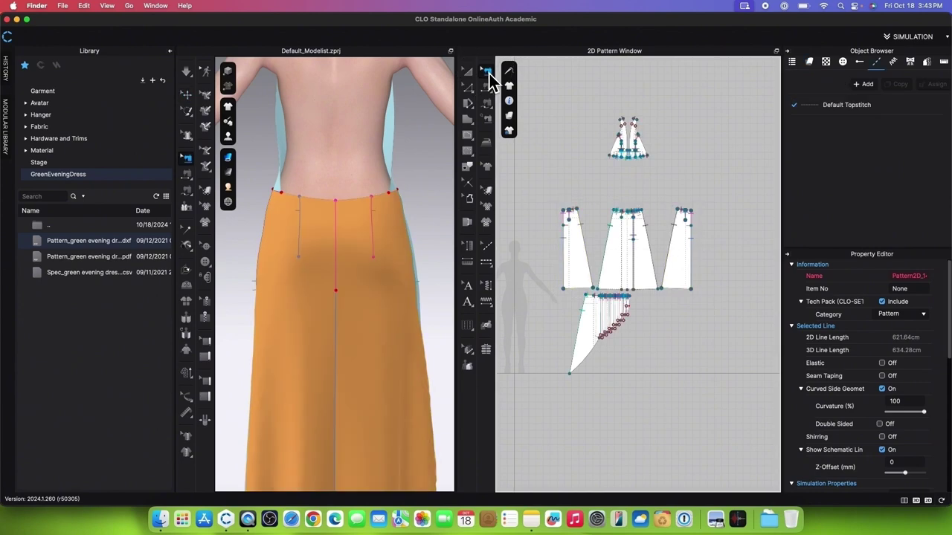
pyautogui.scroll(4, 675, 228)
pyautogui.click(719, 218)
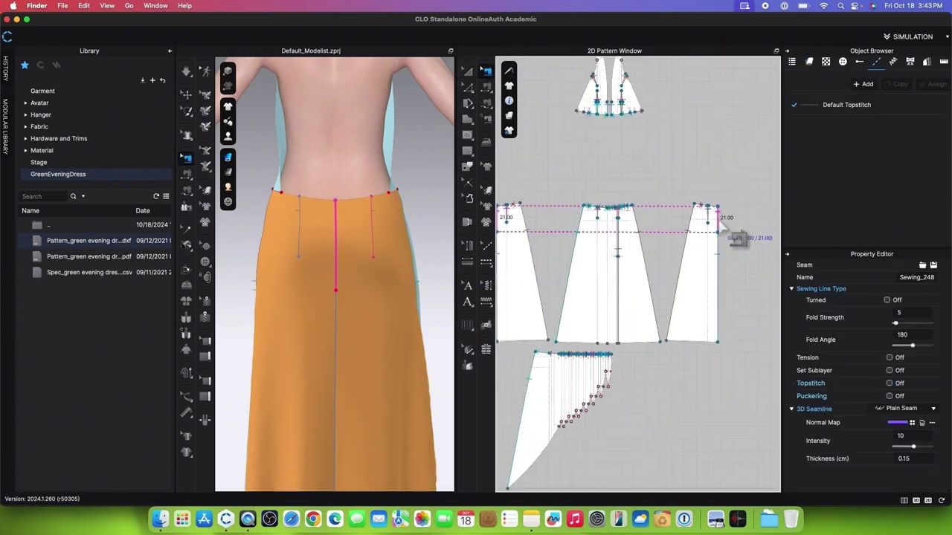
pyautogui.rightClick(720, 222)
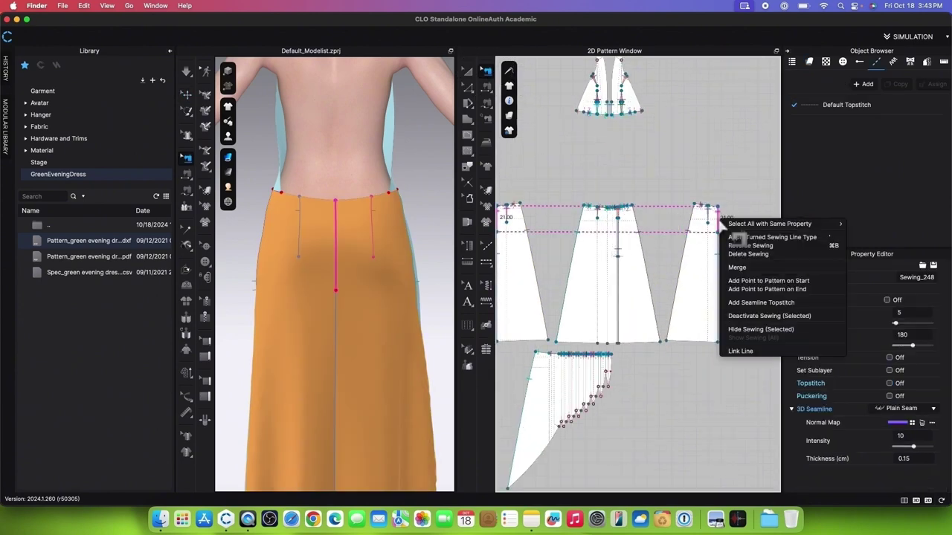
pyautogui.click(758, 254)
pyautogui.click(188, 77)
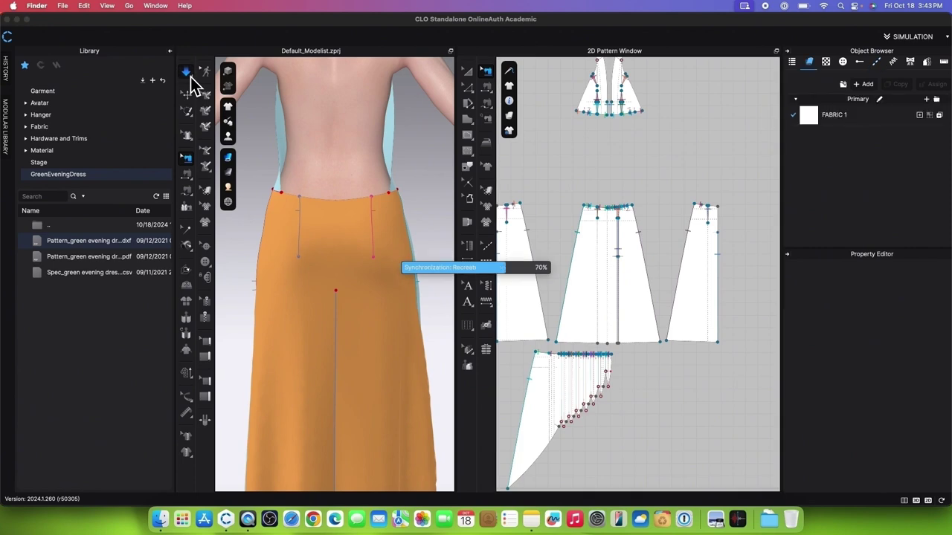
pyautogui.click(190, 78)
pyautogui.scroll(3, 335, 330)
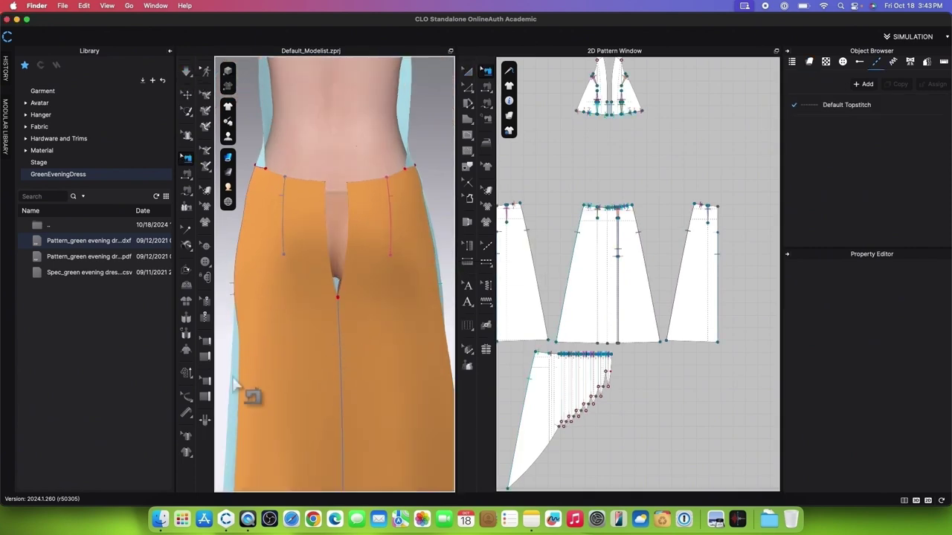
# - Create a zipper along both edges of the center-back skirt opening and simulate it
pyautogui.click(204, 318)
pyautogui.click(325, 185)
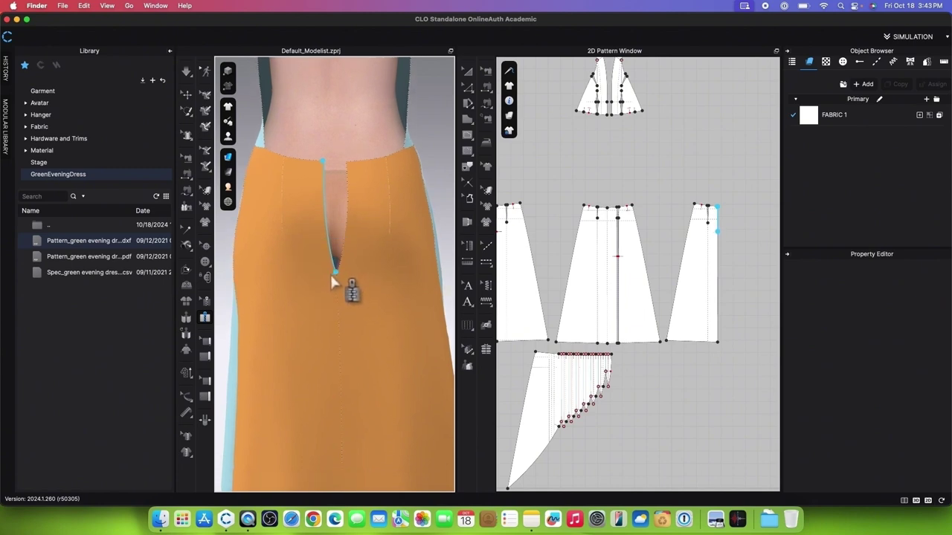
pyautogui.doubleClick(330, 275)
pyautogui.click(345, 166)
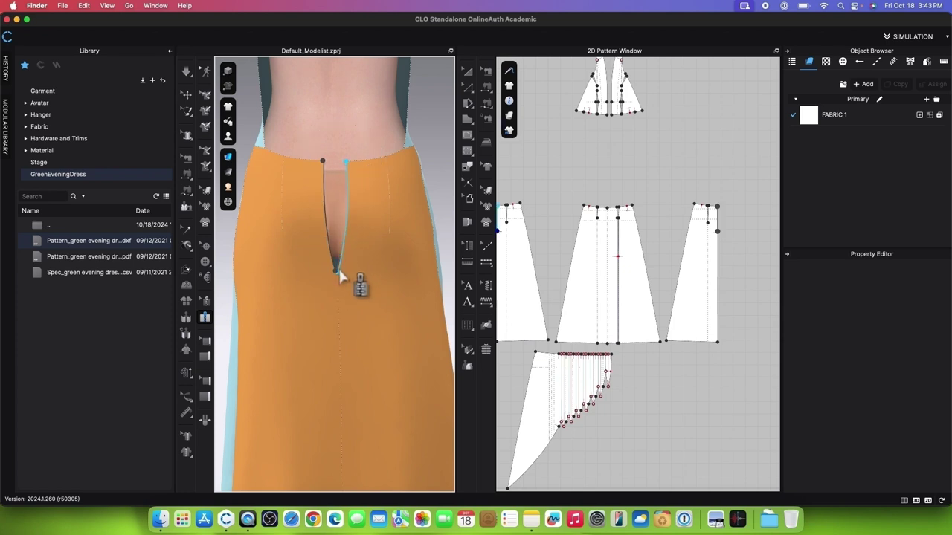
pyautogui.doubleClick(337, 272)
pyautogui.click(187, 72)
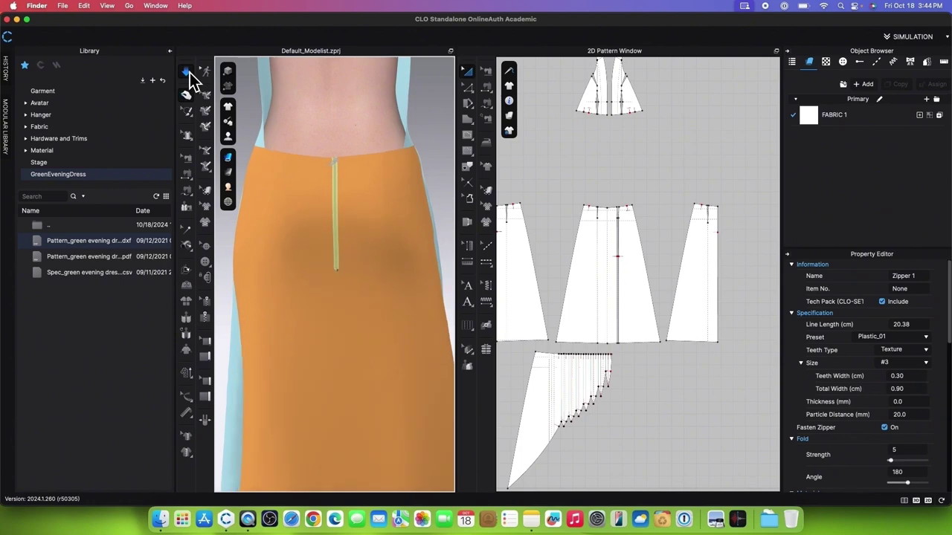
# - Delete the zipper from the center-back opening and simulate the skirt to spread the edges apart
pyautogui.scroll(4, 357, 152)
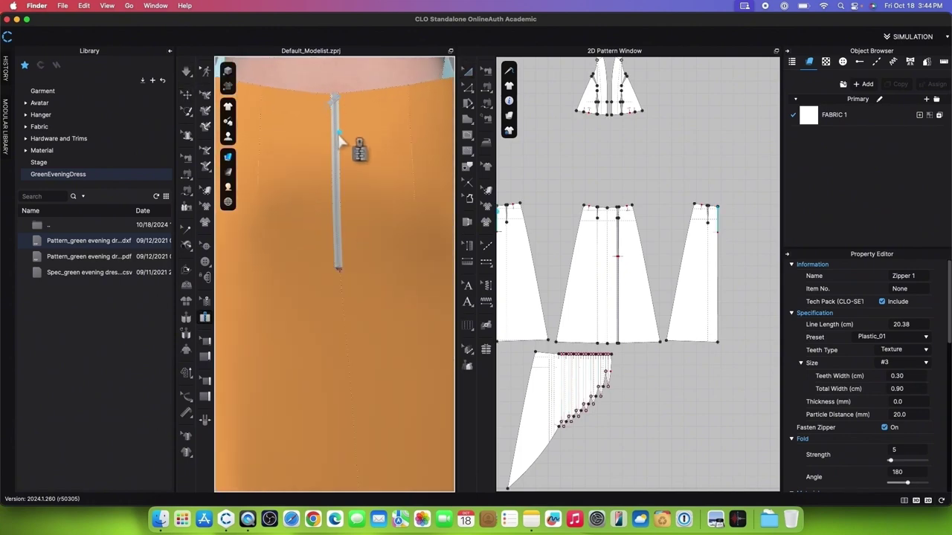
pyautogui.click(186, 94)
pyautogui.click(336, 145)
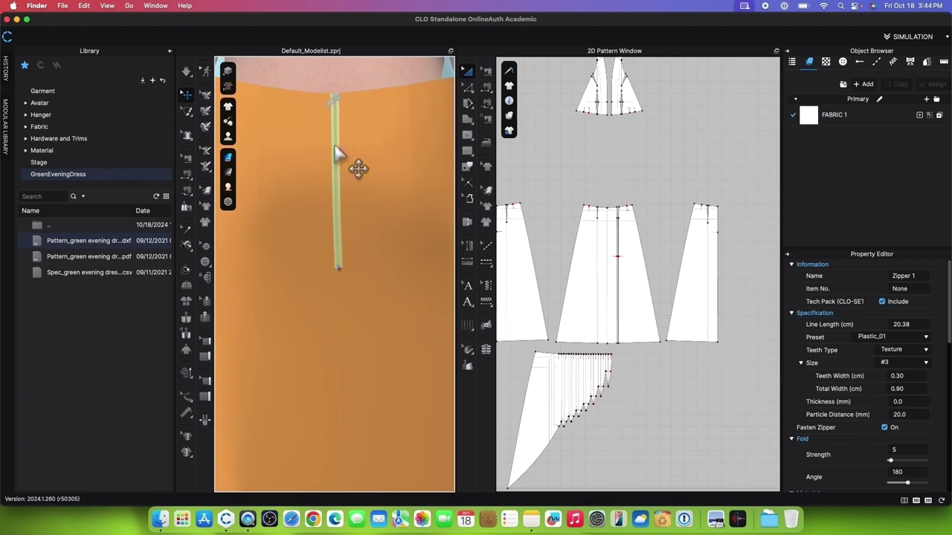
pyautogui.press('Delete')
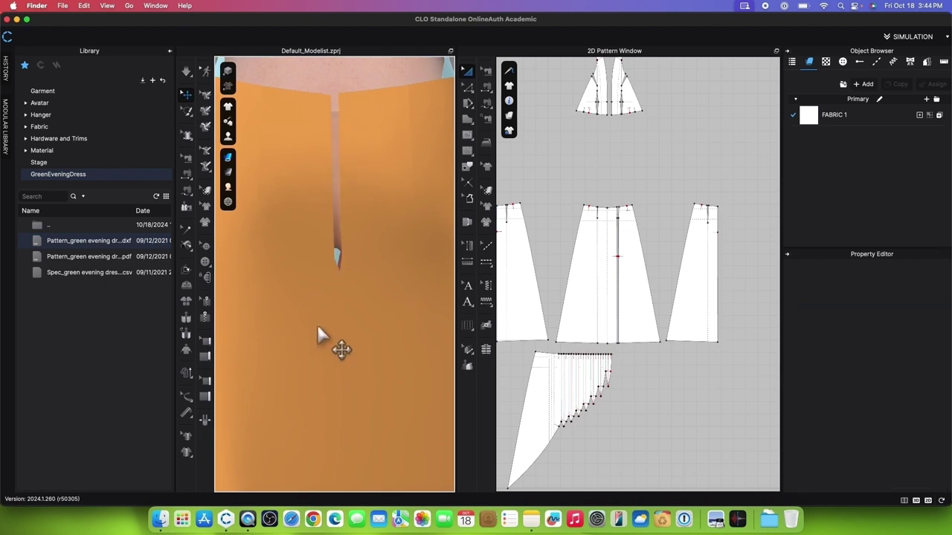
pyautogui.press('space')
# - Create a zipper from the waist to the base of the center-back opening on both edges, and simulate it closed
pyautogui.click(207, 319)
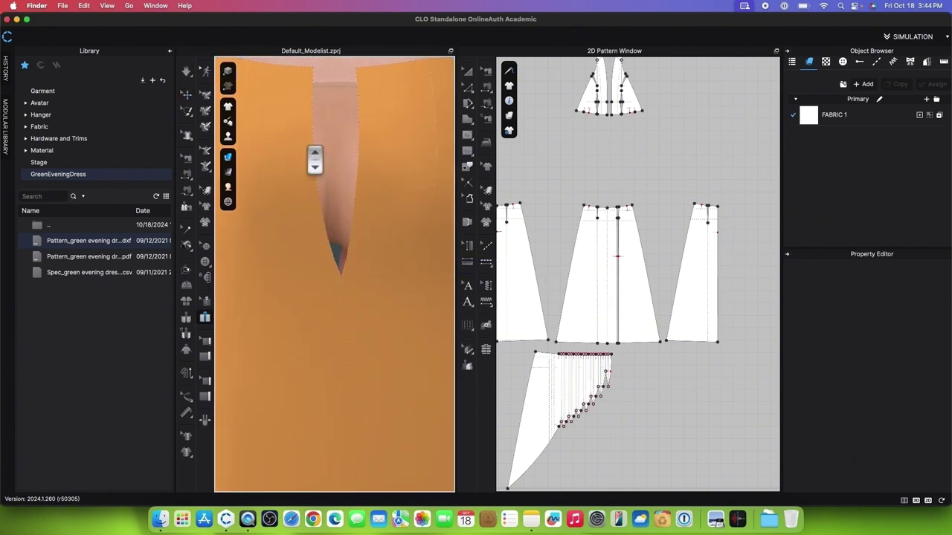
pyautogui.click(308, 108)
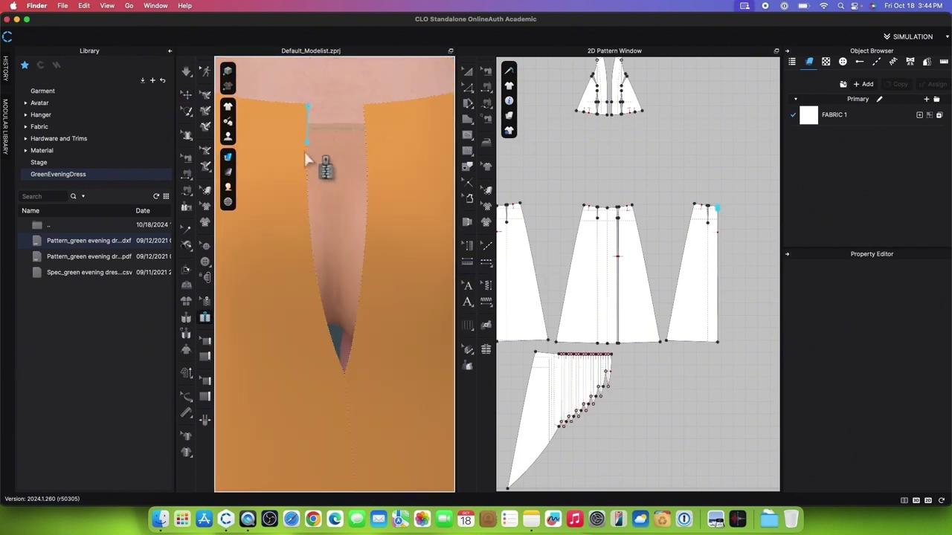
pyautogui.doubleClick(342, 372)
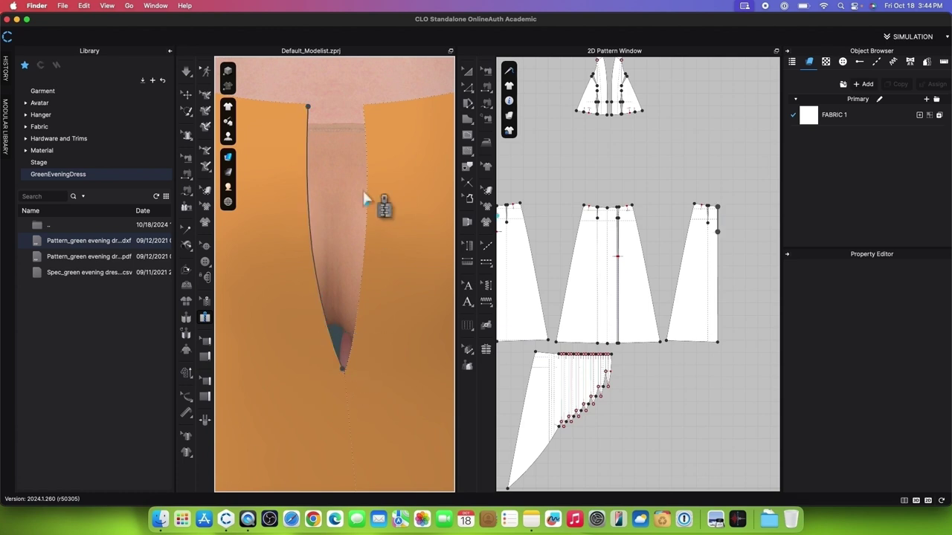
pyautogui.click(361, 110)
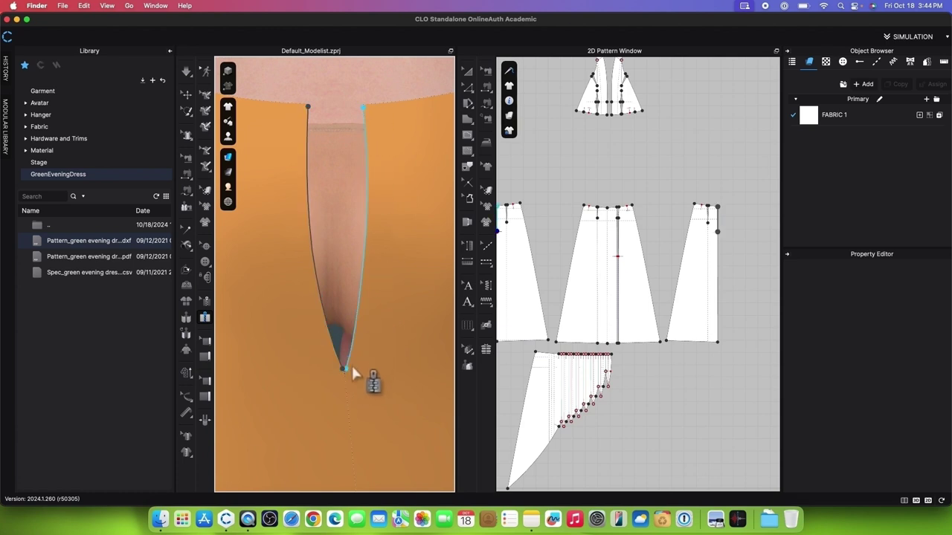
pyautogui.doubleClick(387, 345)
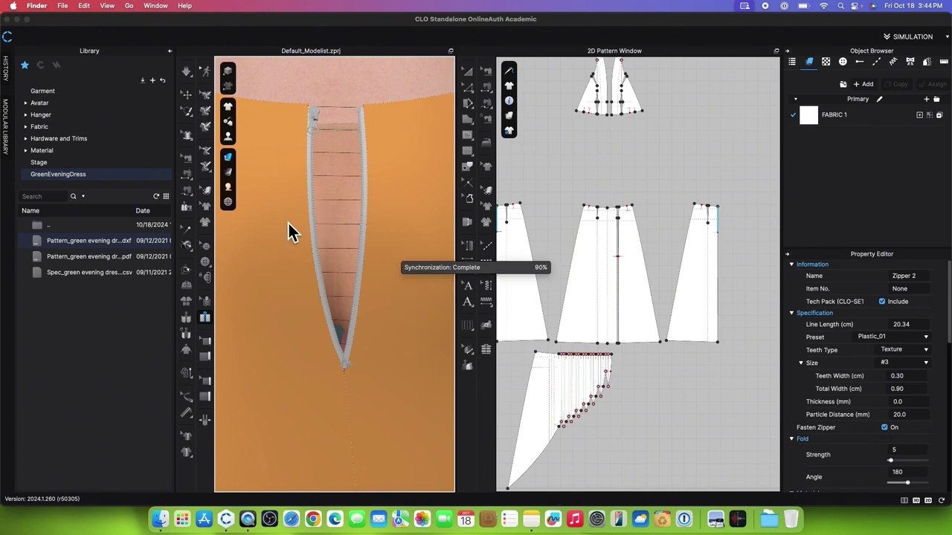
pyautogui.click(186, 71)
pyautogui.press('space')
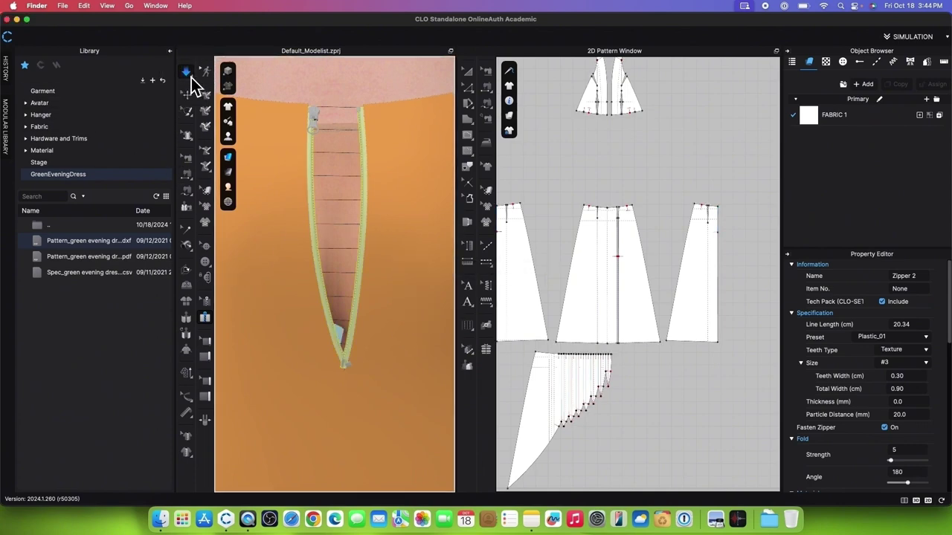
pyautogui.scroll(2, 351, 297)
pyautogui.scroll(-2, 347, 303)
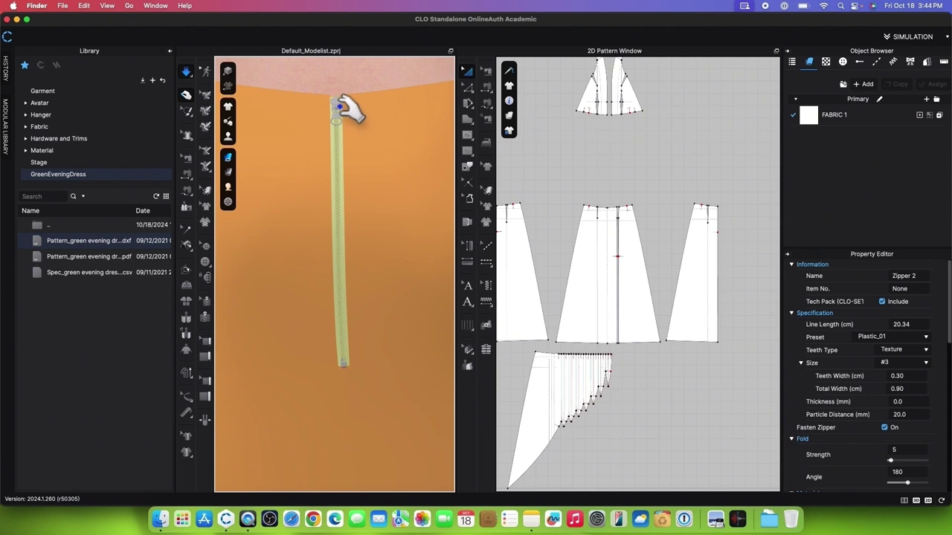
pyautogui.click(187, 73)
pyautogui.press('z')
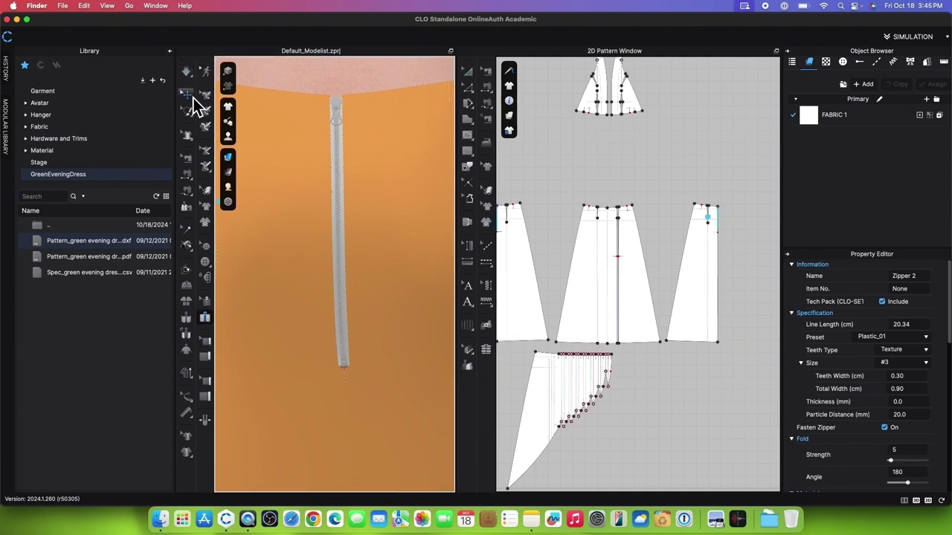
# - Set the zipper's teeth width to 0.10 cm and total width to 0.30 cm, and simulate the change
pyautogui.click(186, 95)
pyautogui.click(339, 209)
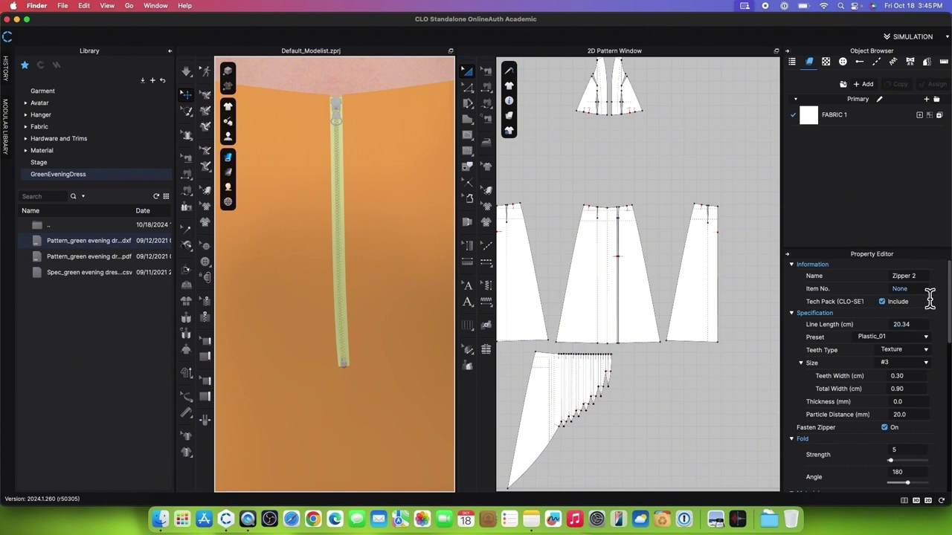
pyautogui.scroll(-3, 929, 297)
pyautogui.click(916, 325)
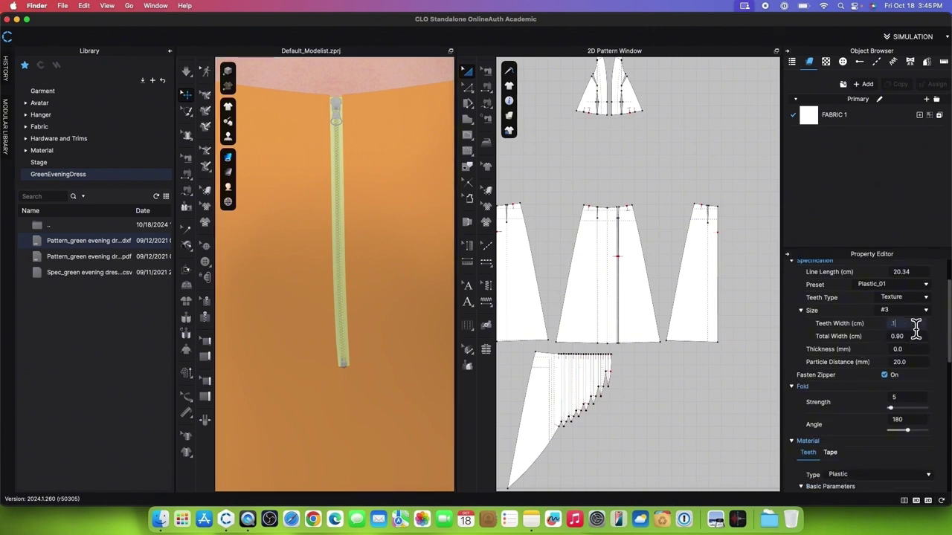
pyautogui.click(919, 339)
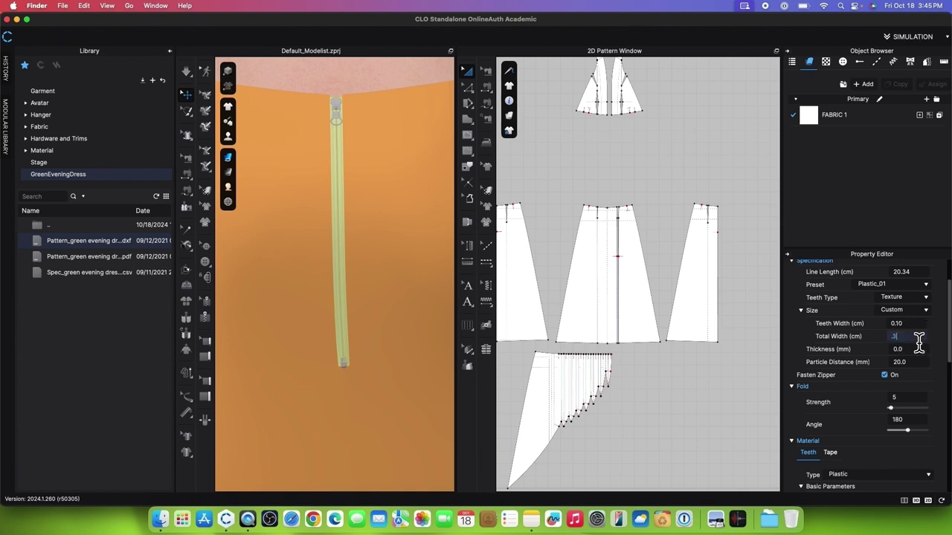
pyautogui.press('Return')
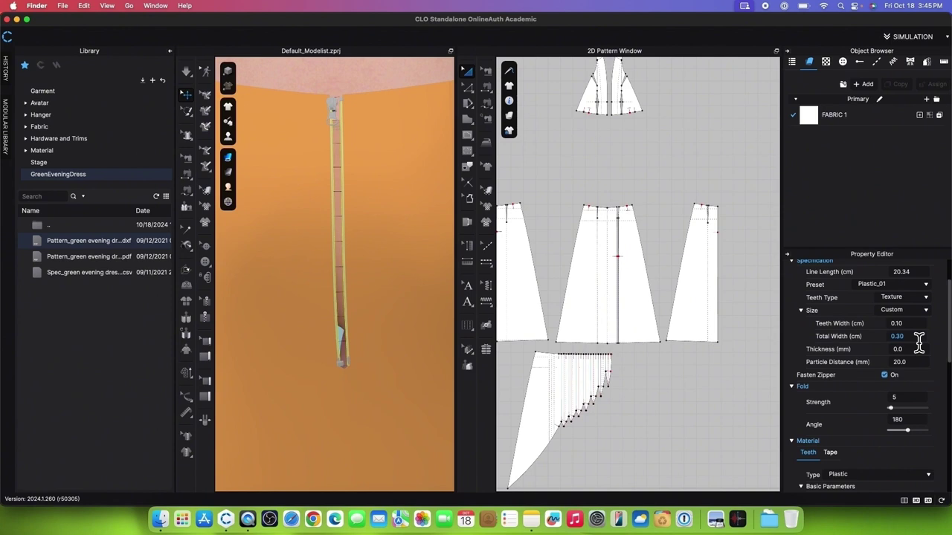
pyautogui.click(191, 77)
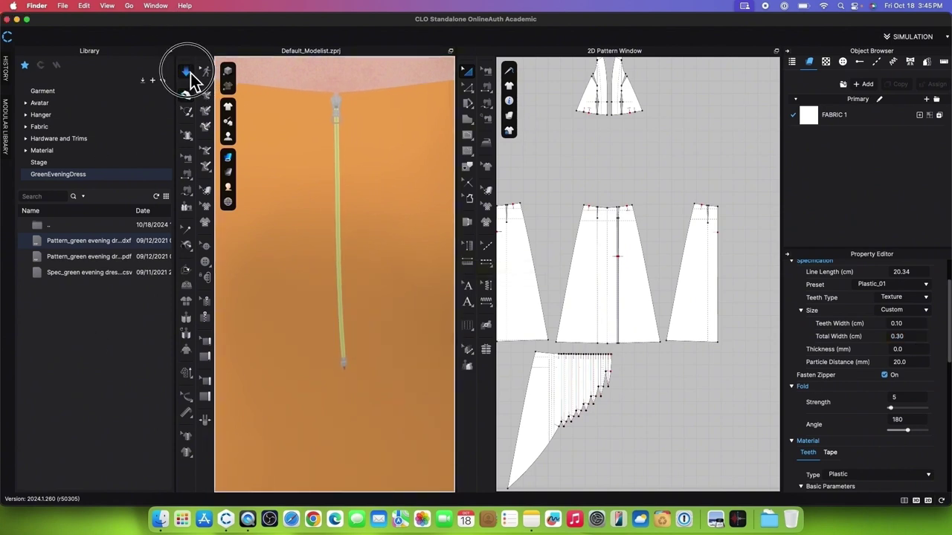
# - Give the zipper a Closed End stopper, a narrow pointed slider and a slim elongated puller, and simulate the dress
pyautogui.click(336, 104)
pyautogui.click(923, 381)
pyautogui.click(889, 388)
pyautogui.click(928, 354)
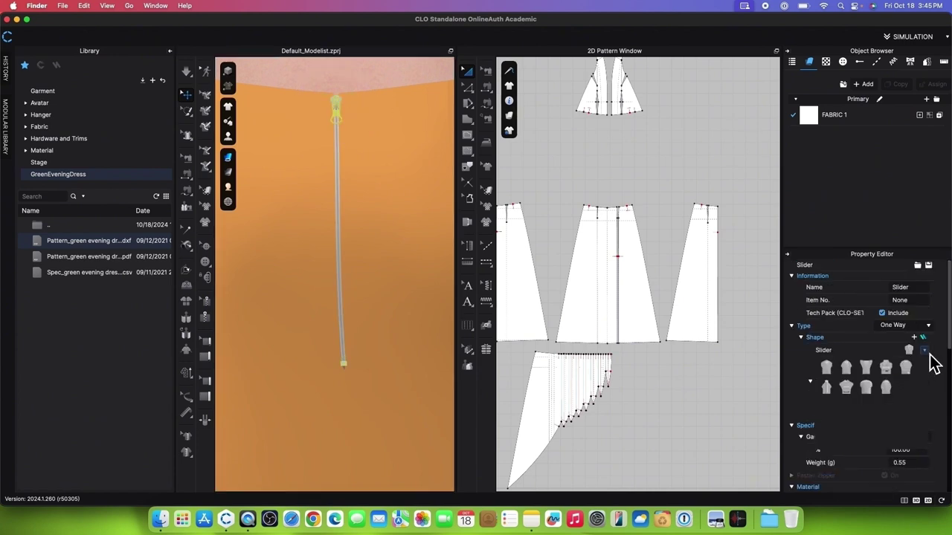
pyautogui.click(832, 393)
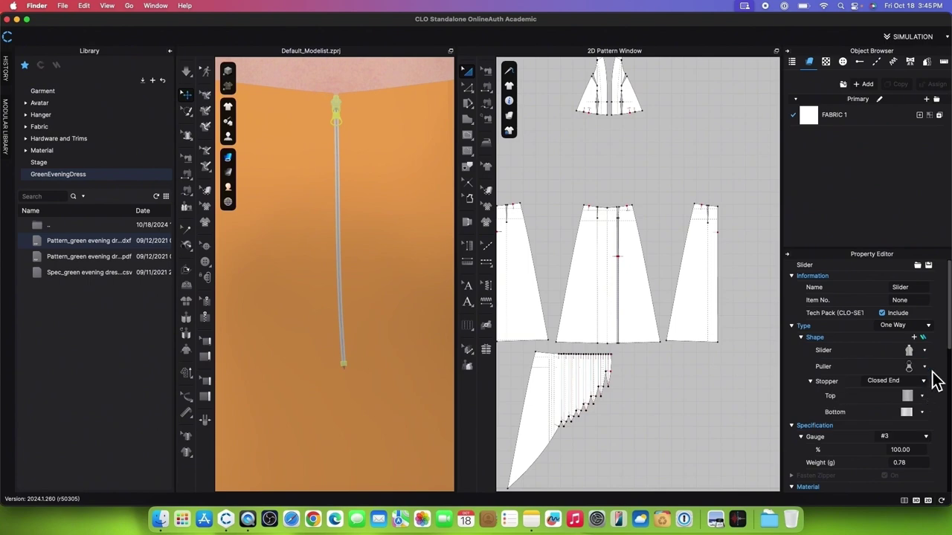
pyautogui.click(925, 367)
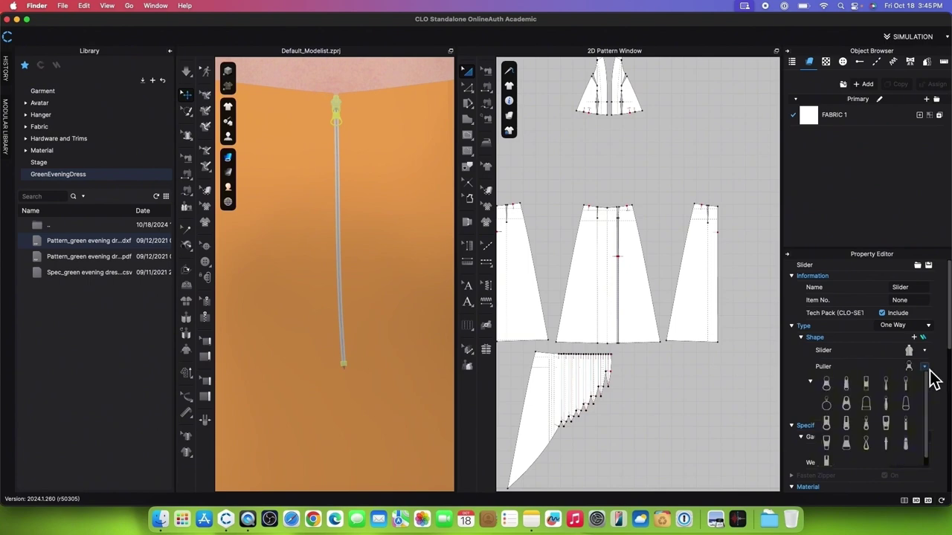
pyautogui.click(890, 407)
pyautogui.scroll(-1, 948, 357)
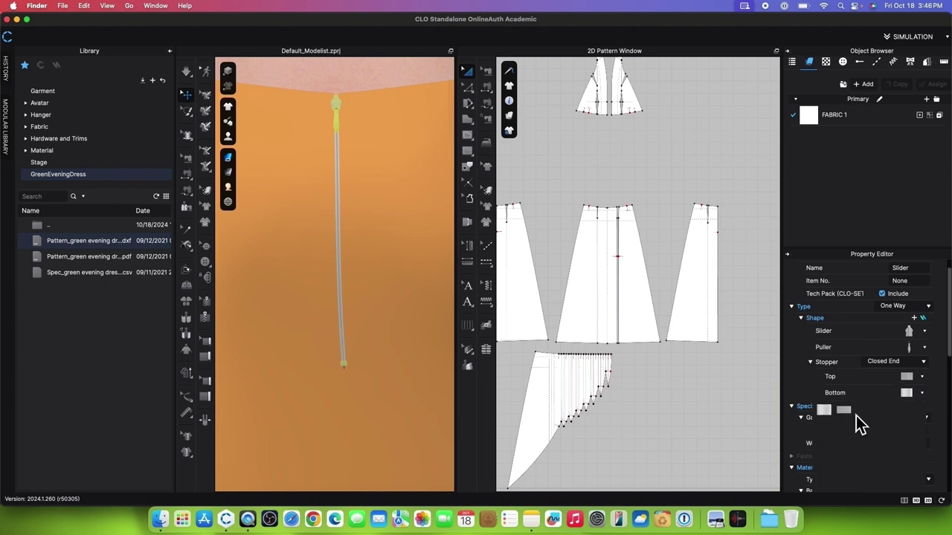
pyautogui.scroll(-5, 939, 376)
pyautogui.click(186, 72)
pyautogui.click(191, 70)
# - Unfreeze all of the dress's pattern pieces
pyautogui.scroll(-10, 344, 210)
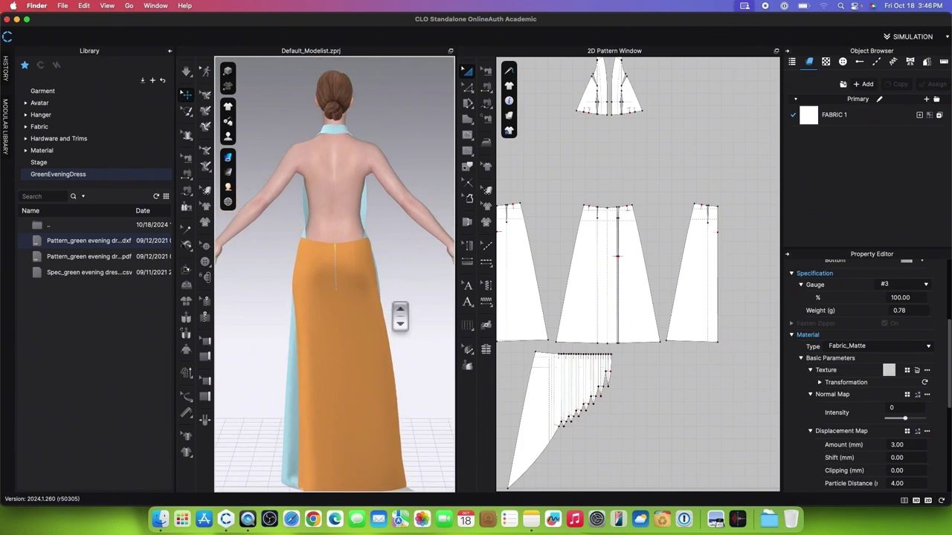
pyautogui.moveTo(421, 336); pyautogui.dragTo(205, 341, button='right')
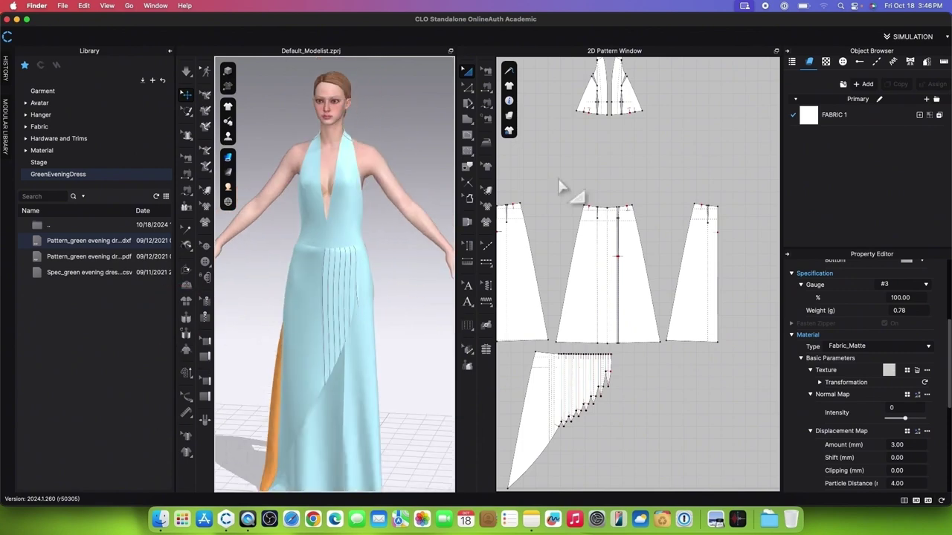
pyautogui.scroll(-2, 623, 266)
pyautogui.scroll(3, 625, 253)
pyautogui.scroll(-3, 632, 235)
pyautogui.scroll(4, 629, 165)
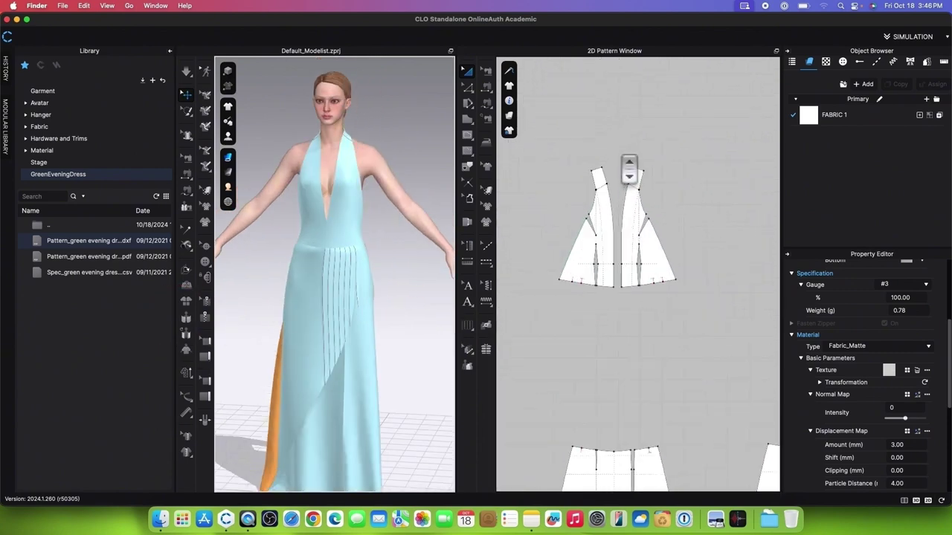
pyautogui.scroll(-7, 622, 169)
pyautogui.moveTo(542, 151); pyautogui.dragTo(724, 375)
pyautogui.rightClick(654, 248)
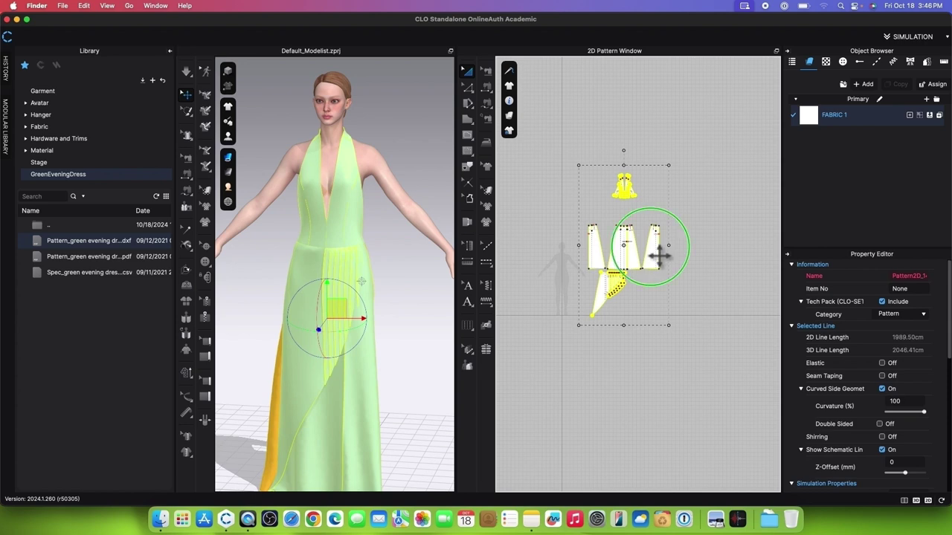
pyautogui.click(708, 316)
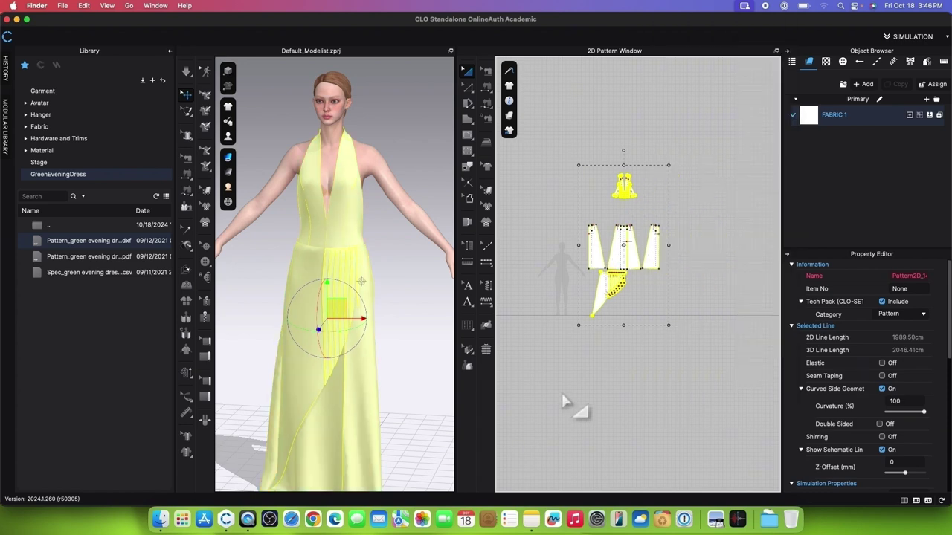
# - Strengthen all of the dress's pattern pieces and simulate the garment
pyautogui.click(562, 393)
pyautogui.scroll(4, 563, 337)
pyautogui.scroll(-5, 561, 340)
pyautogui.moveTo(406, 318)
pyautogui.mouseDown(button='right')
pyautogui.moveTo(256, 316)
pyautogui.moveTo(406, 310)
pyautogui.mouseUp(button='right')
pyautogui.moveTo(550, 172); pyautogui.dragTo(685, 354)
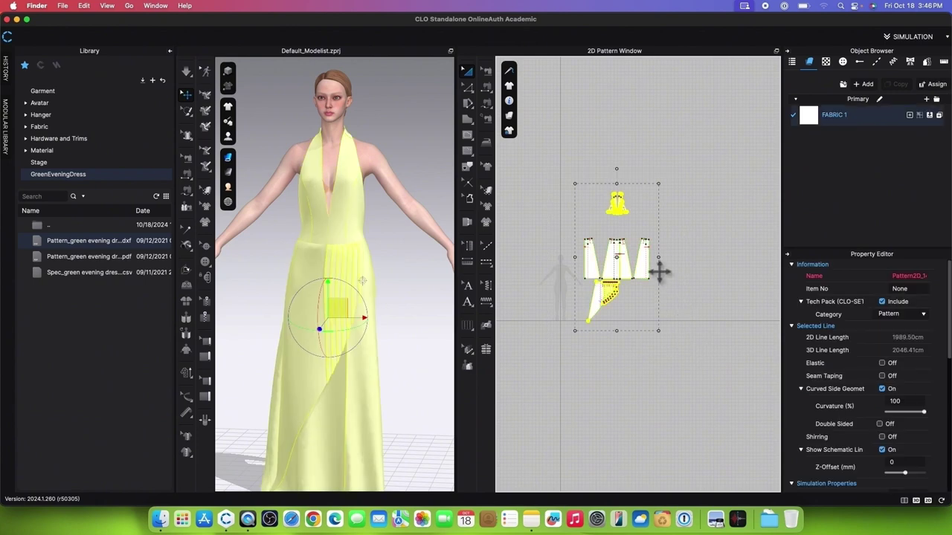
pyautogui.rightClick(650, 272)
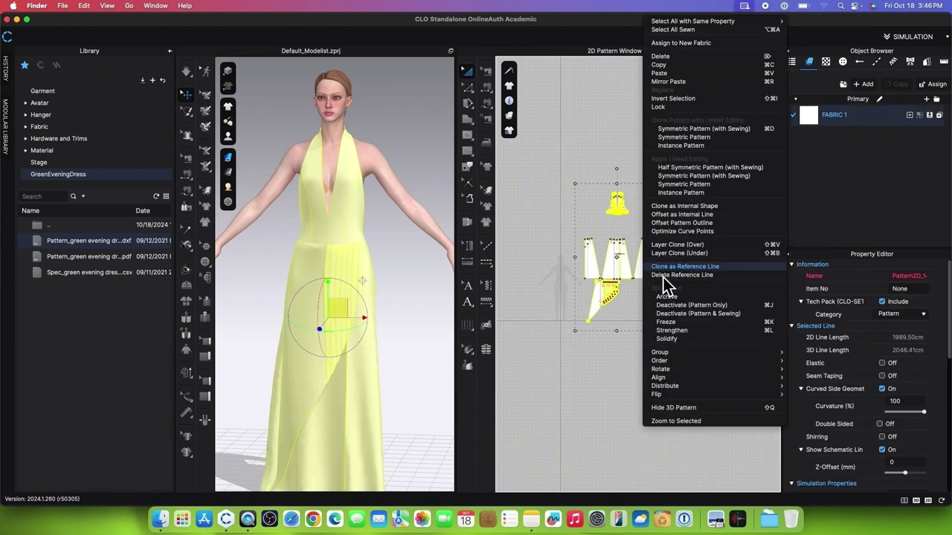
pyautogui.click(684, 331)
pyautogui.click(187, 72)
pyautogui.moveTo(374, 417); pyautogui.dragTo(216, 420, button='right')
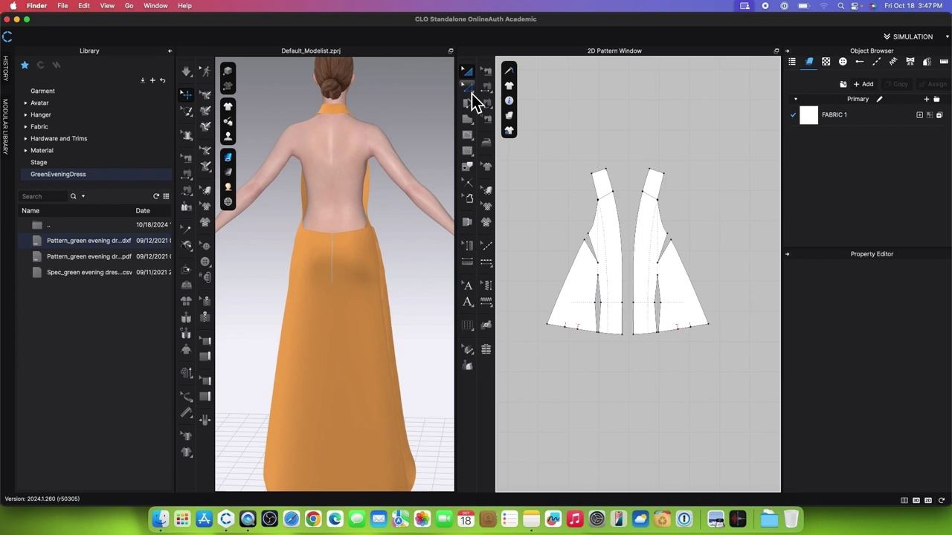
# - Apply elastic with strength 5.0 and ratio 100 to the outer open-back edges of both bodice pieces, and simulate
pyautogui.click(468, 86)
pyautogui.click(567, 280)
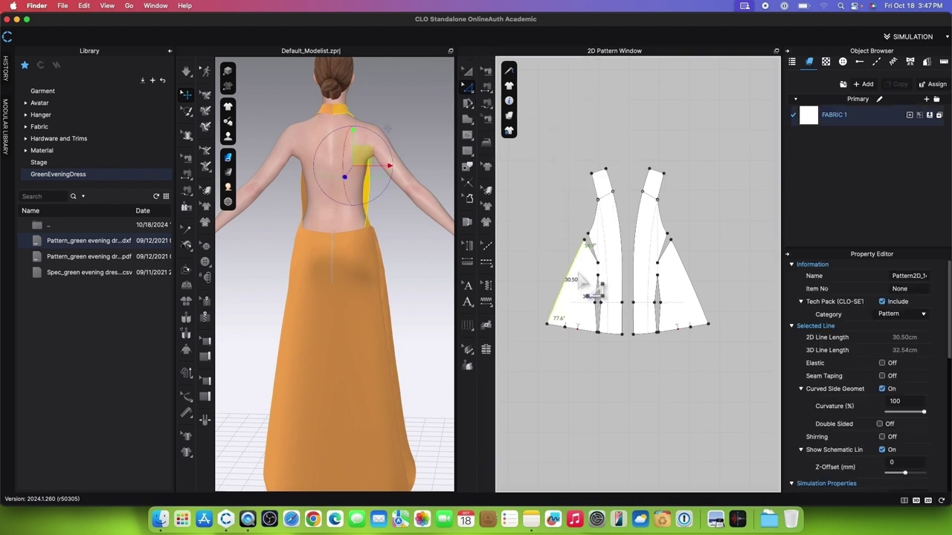
pyautogui.keyDown('shift'); pyautogui.click(592, 219); pyautogui.keyUp('shift')
pyautogui.keyDown('shift'); pyautogui.click(664, 232); pyautogui.keyUp('shift')
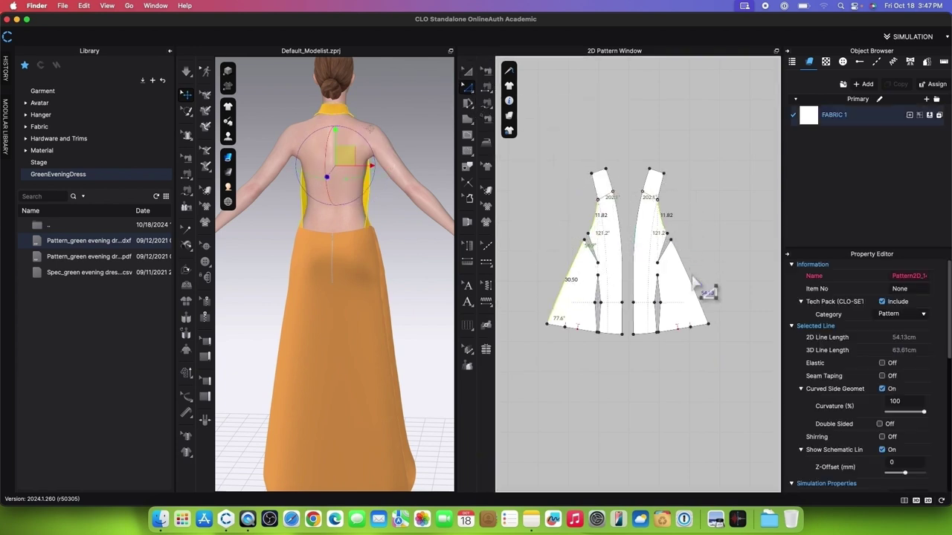
pyautogui.click(882, 364)
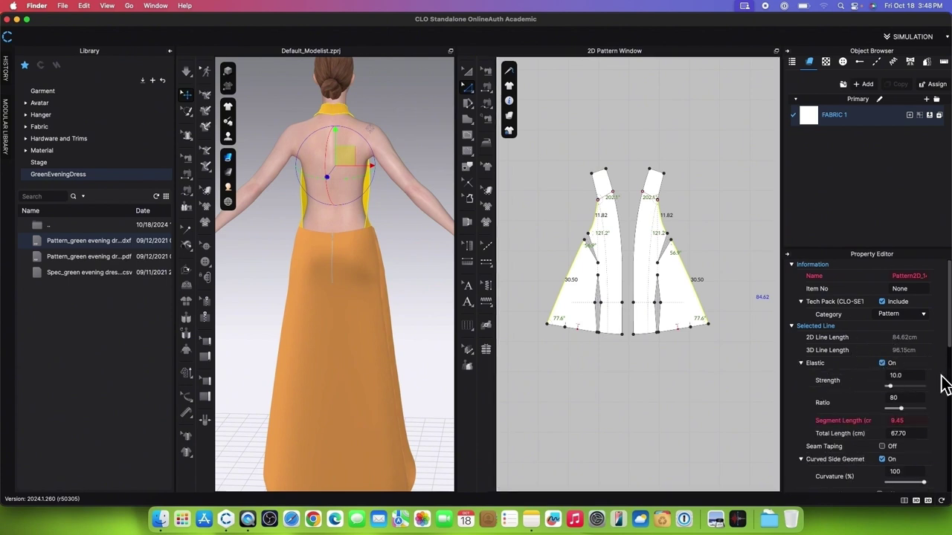
pyautogui.click(893, 377)
pyautogui.write('5')
pyautogui.press('Return')
pyautogui.click(892, 400)
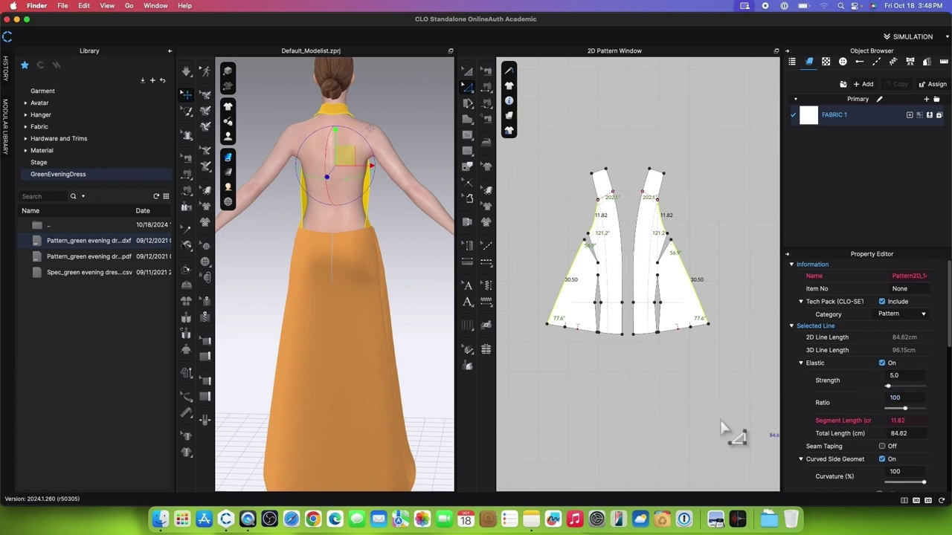
pyautogui.click(186, 72)
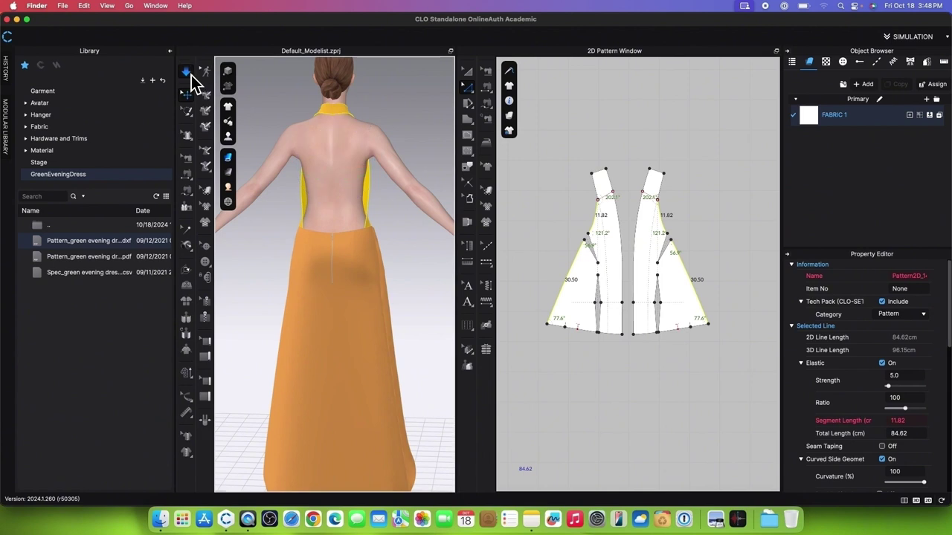
# - Apply elastic with strength 5.0 and ratio 100 to the waist edges of both back skirt pieces, and simulate
pyautogui.scroll(2, 405, 230)
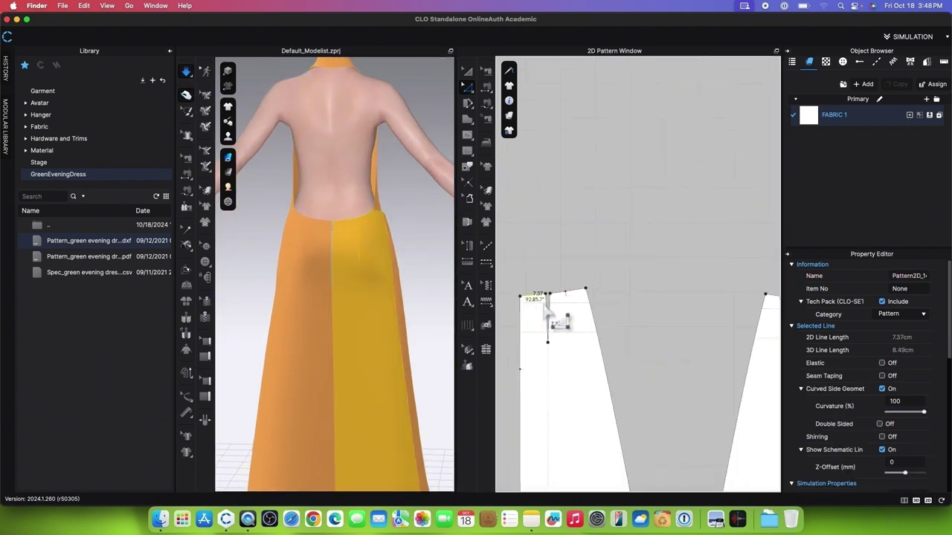
pyautogui.scroll(5, 540, 305)
pyautogui.keyDown('shift'); pyautogui.click(578, 285); pyautogui.keyUp('shift')
pyautogui.scroll(-5, 567, 311)
pyautogui.scroll(5, 728, 329)
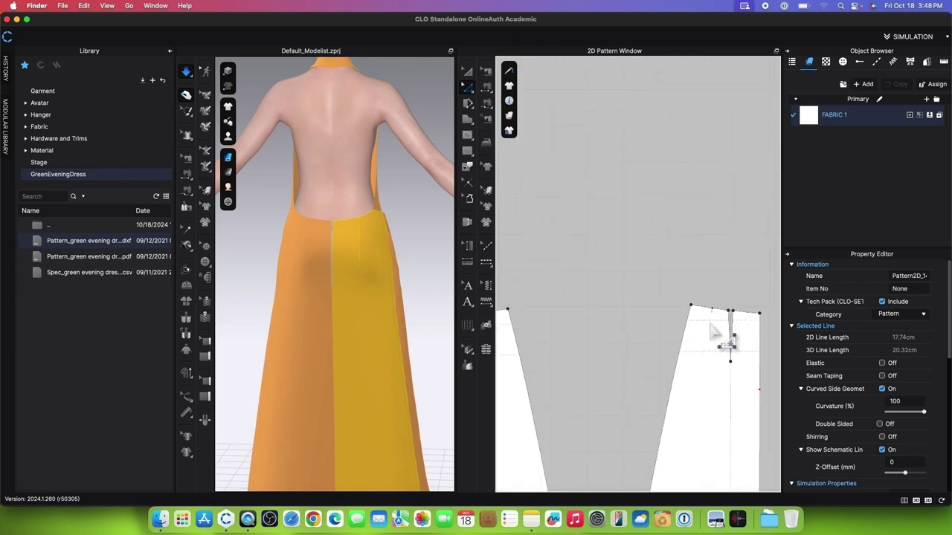
pyautogui.click(734, 329)
pyautogui.click(750, 313)
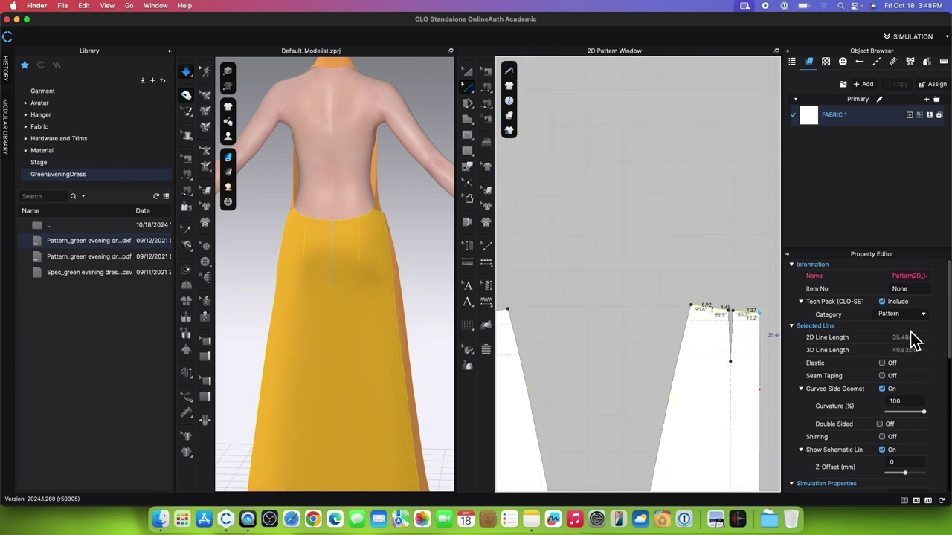
pyautogui.click(887, 365)
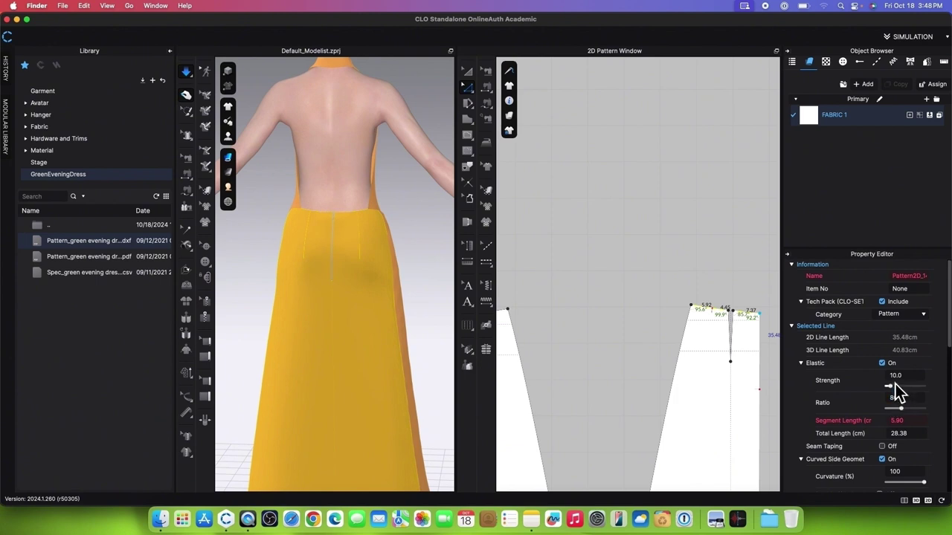
pyautogui.doubleClick(916, 377)
pyautogui.press('Return')
pyautogui.doubleClick(912, 402)
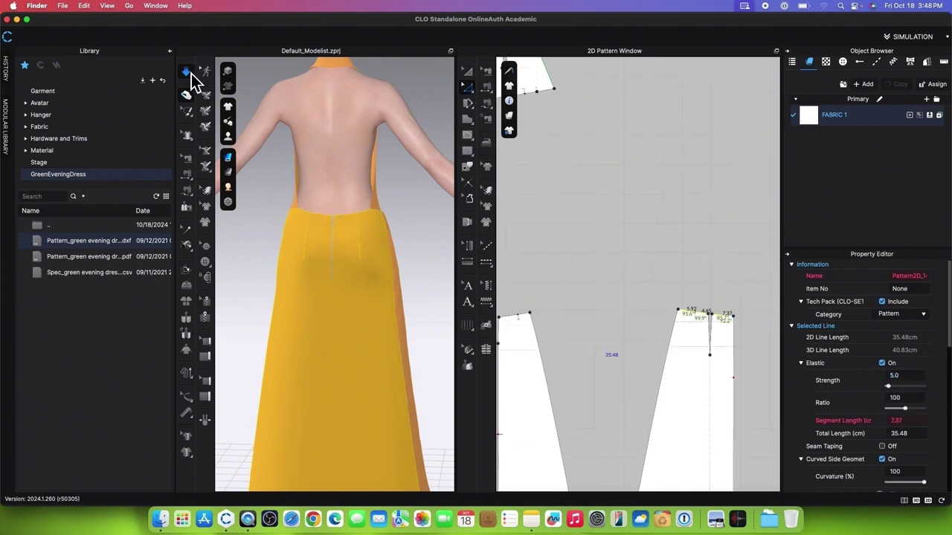
pyautogui.click(191, 76)
pyautogui.click(191, 76)
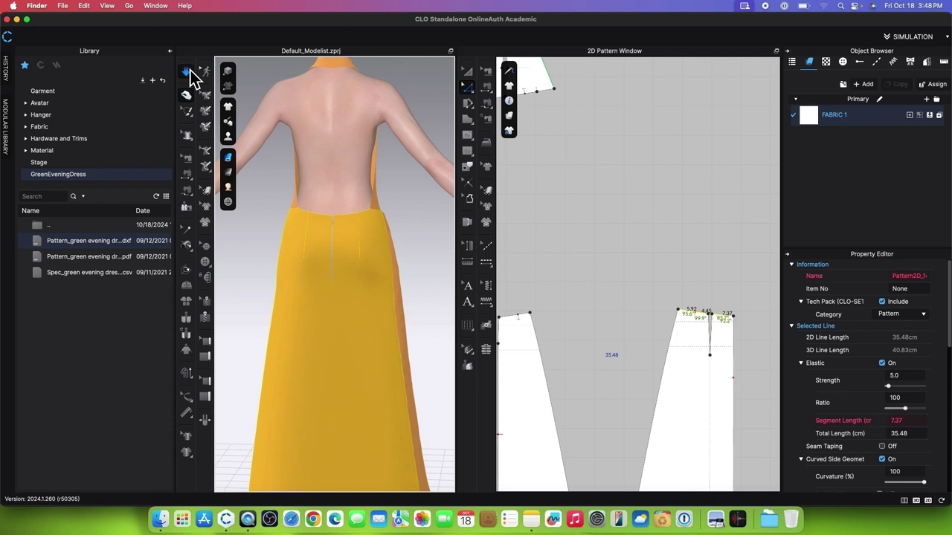
pyautogui.click(191, 76)
# - Freeze all the skirt pattern pieces, including the pleated drape, leaving the bodice pieces out
pyautogui.scroll(-5, 610, 261)
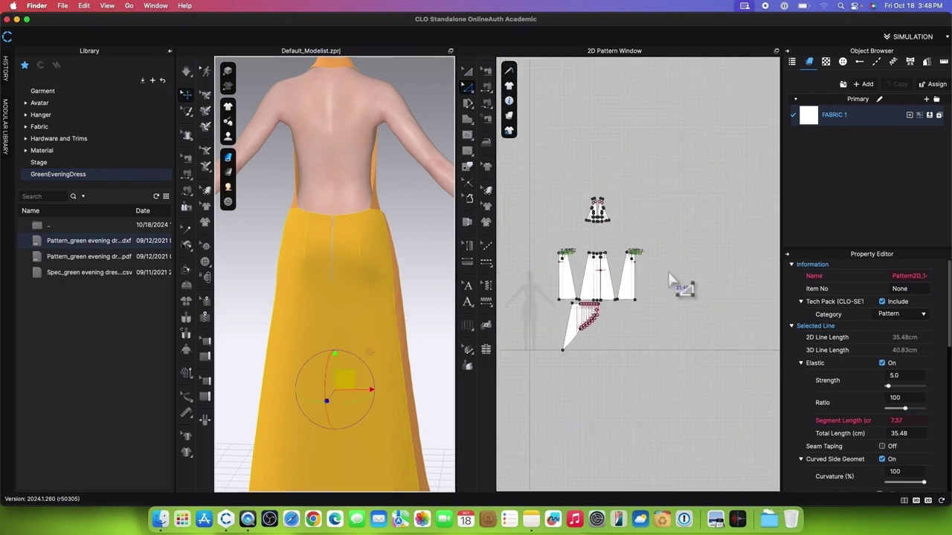
pyautogui.click(410, 246)
pyautogui.scroll(-3, 417, 279)
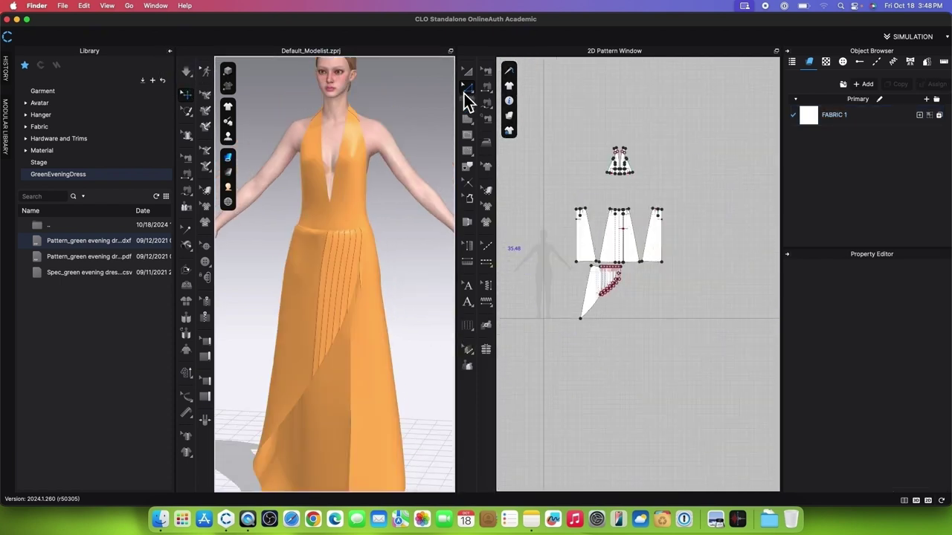
pyautogui.click(467, 72)
pyautogui.moveTo(540, 197); pyautogui.dragTo(708, 358)
pyautogui.rightClick(665, 246)
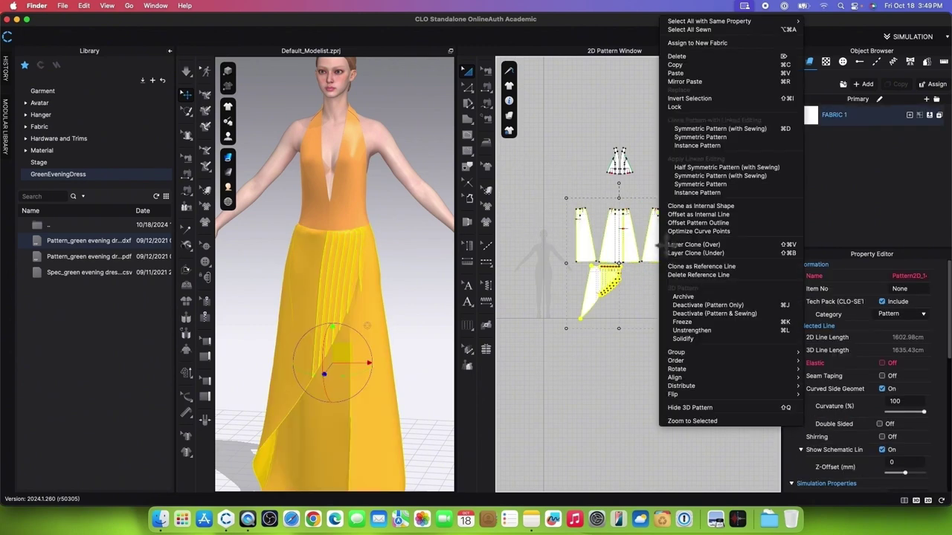
pyautogui.click(693, 323)
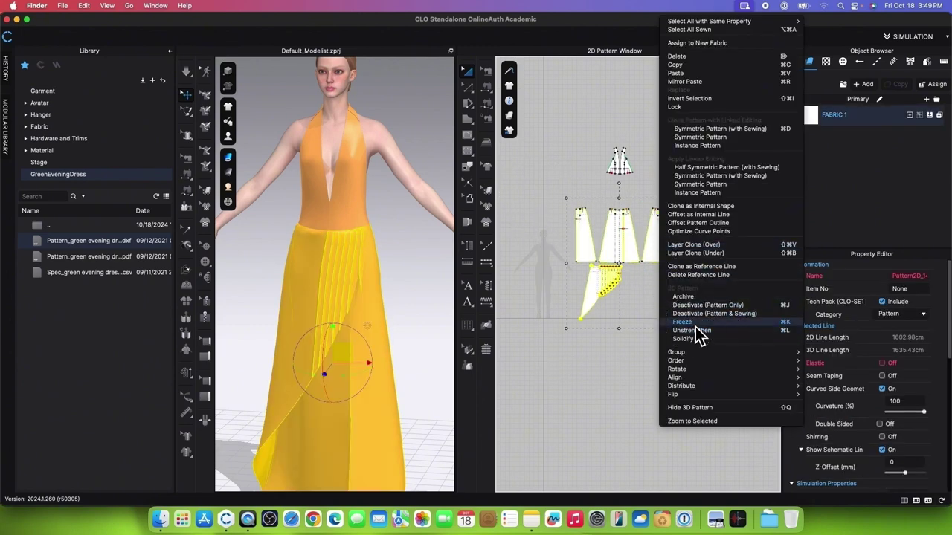
# - Create an under layer clone of both bodice pieces and place it between the originals and the skirt patterns
pyautogui.scroll(5, 618, 117)
pyautogui.scroll(2, 639, 338)
pyautogui.moveTo(539, 148); pyautogui.dragTo(711, 316)
pyautogui.rightClick(623, 237)
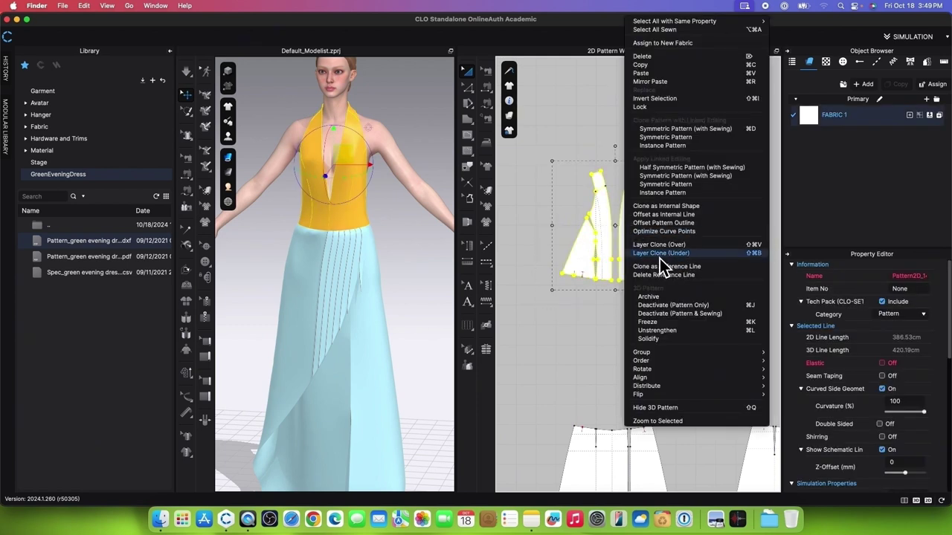
pyautogui.click(703, 254)
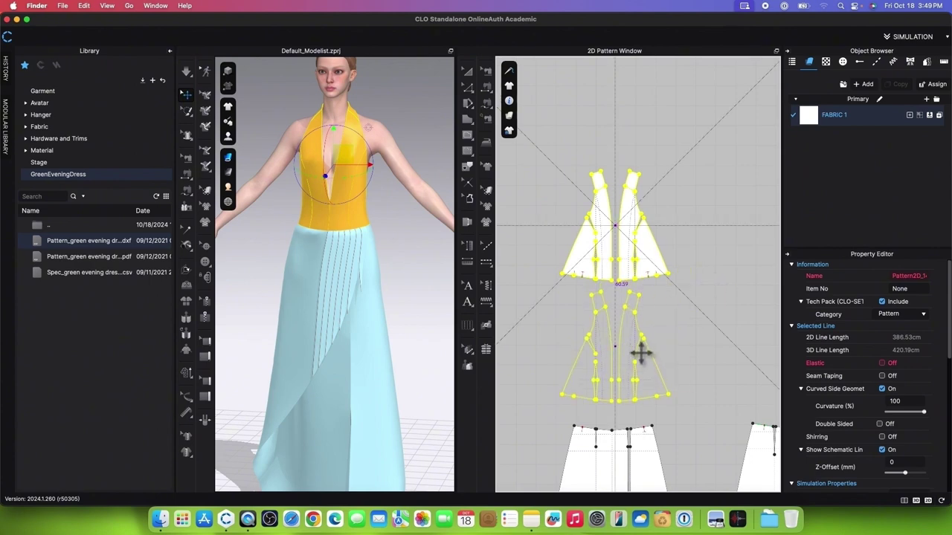
pyautogui.click(632, 357)
# - Hide the avatar so that only the garment is displayed, and clear the pattern selection
pyautogui.scroll(-3, 623, 311)
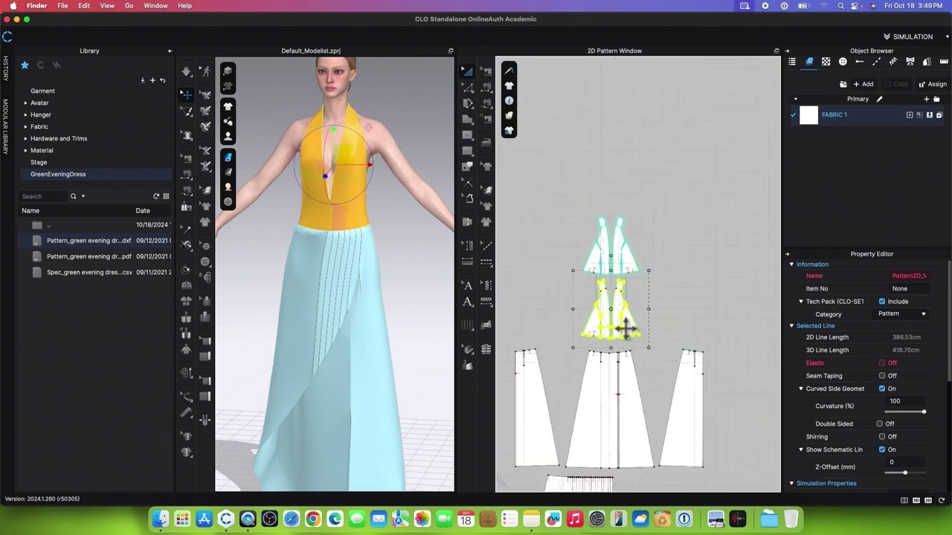
pyautogui.scroll(3, 629, 349)
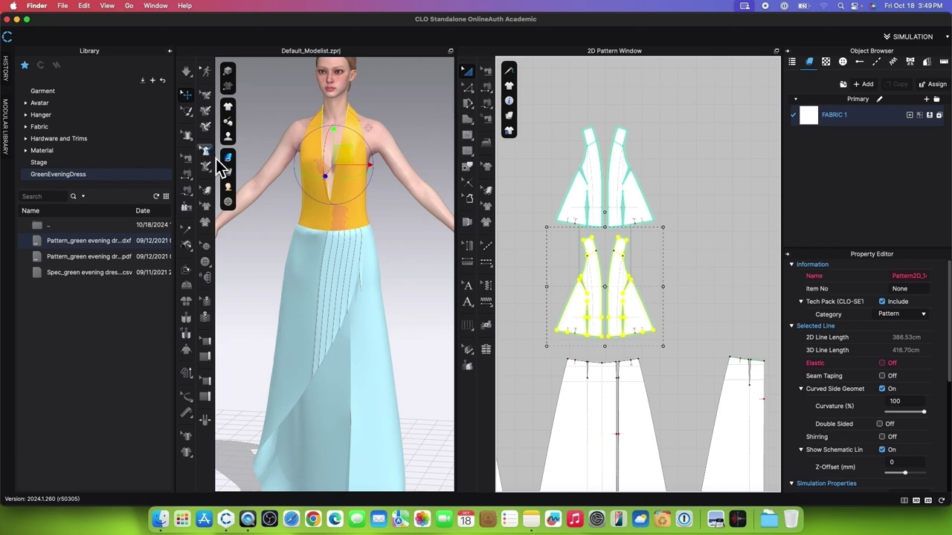
pyautogui.moveTo(227, 136)
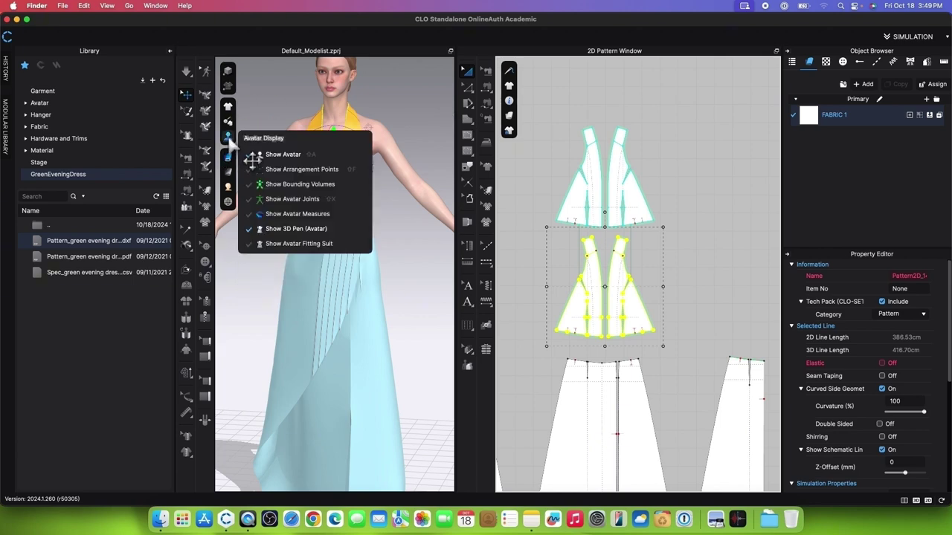
pyautogui.click(273, 155)
pyautogui.click(391, 205)
pyautogui.scroll(-3, 599, 257)
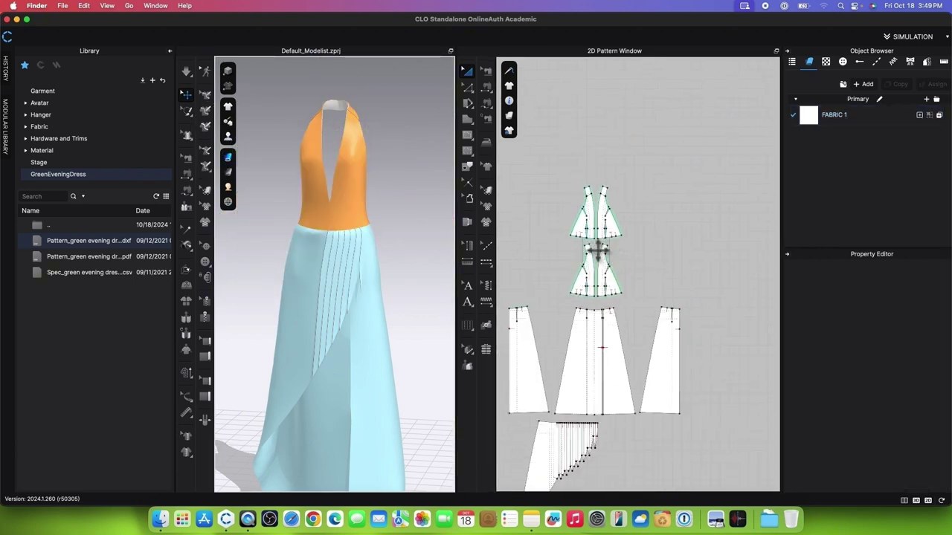
# - Select every pattern piece, including the cloned bodice layer, and unfreeze the whole dress
pyautogui.moveTo(510, 149); pyautogui.dragTo(765, 405)
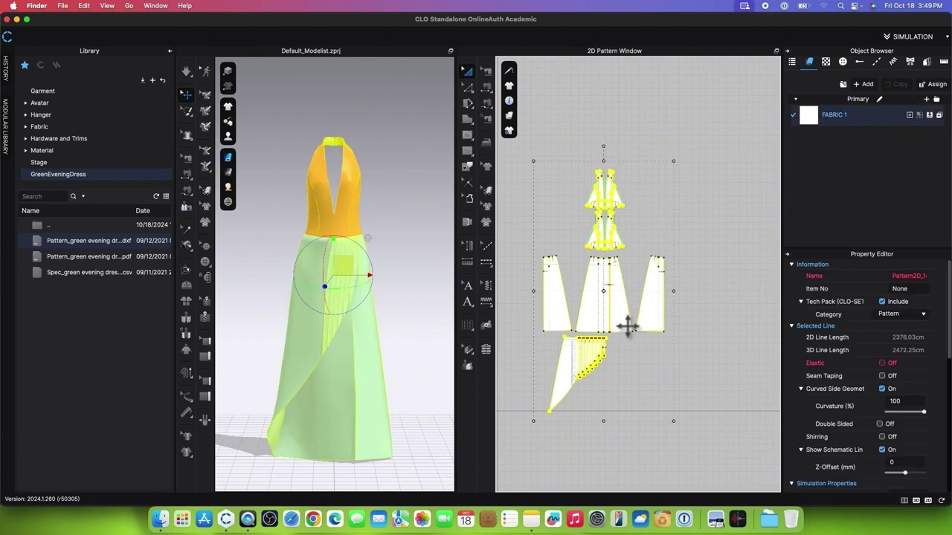
pyautogui.rightClick(627, 324)
pyautogui.click(673, 325)
pyautogui.rightClick(634, 319)
pyautogui.click(693, 321)
# - Find silk in the fabric library, replace FABRIC 1 with V1_Woven_Silk_Charmeuse, and simulate the dress
pyautogui.click(88, 128)
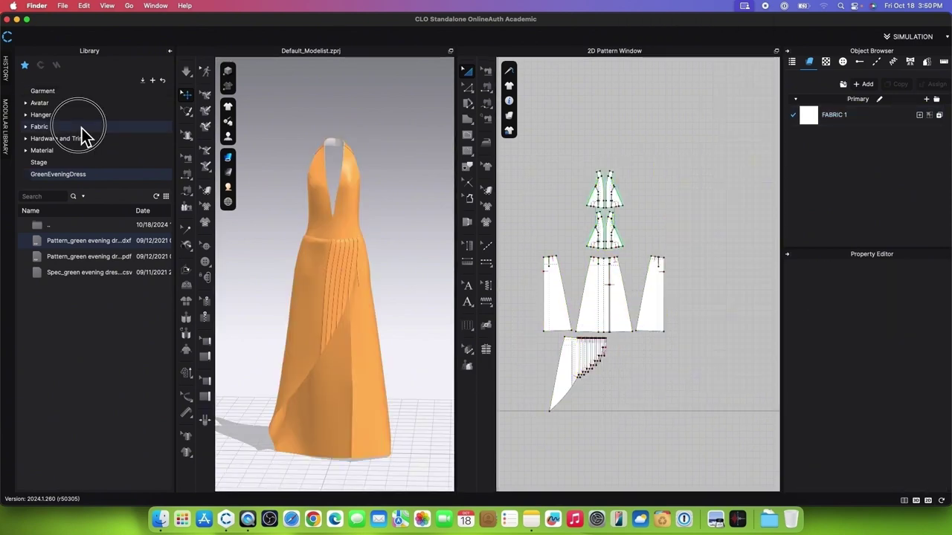
pyautogui.write('silk')
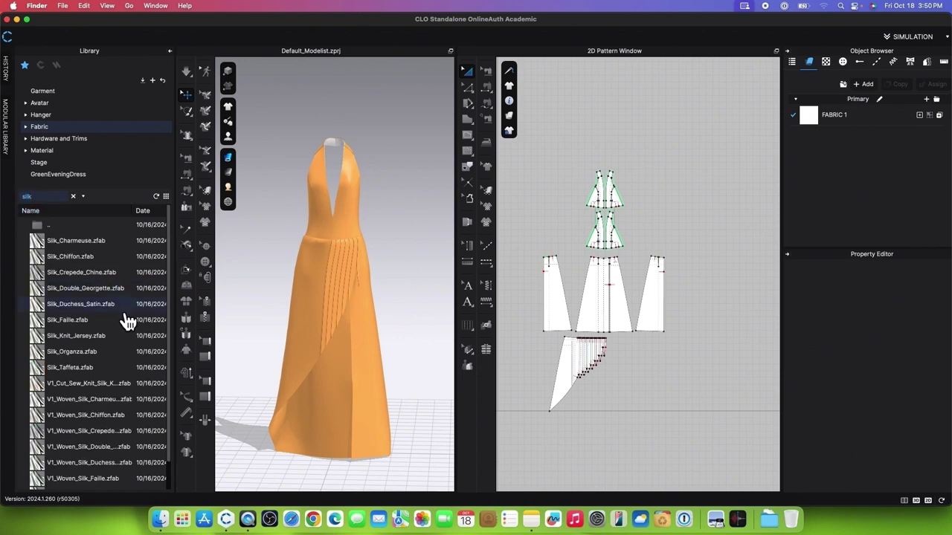
pyautogui.moveTo(95, 401)
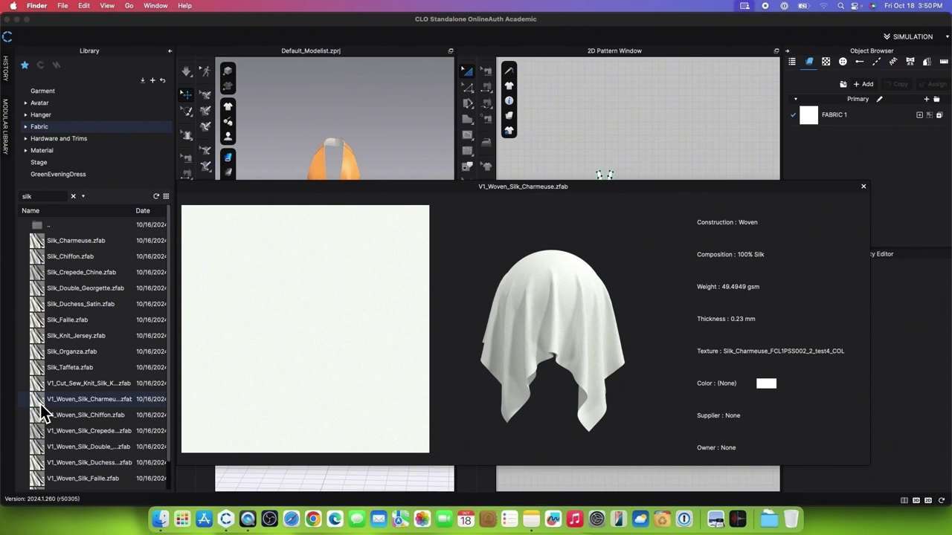
pyautogui.moveTo(40, 404); pyautogui.dragTo(862, 125)
pyautogui.scroll(-2, 716, 205)
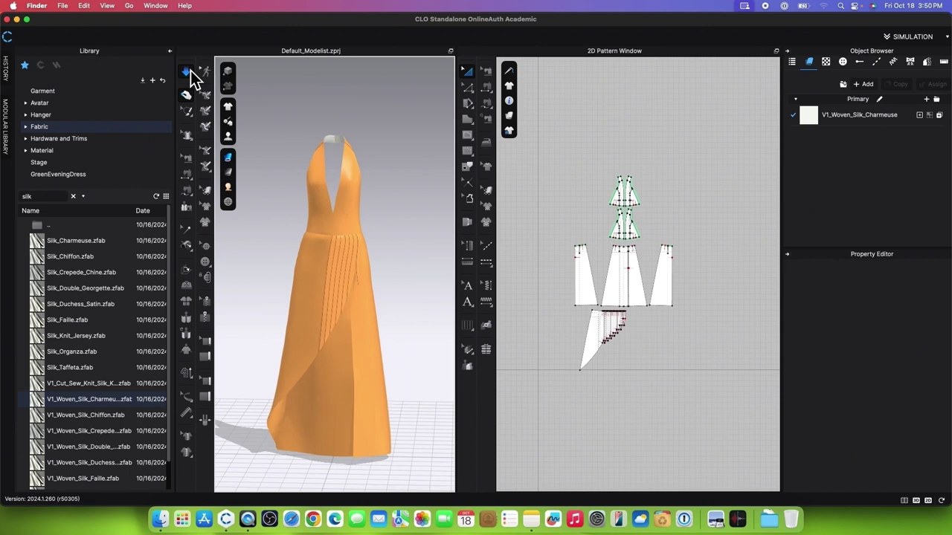
pyautogui.moveTo(333, 266); pyautogui.dragTo(279, 290, button='right')
pyautogui.moveTo(417, 273); pyautogui.dragTo(356, 281, button='right')
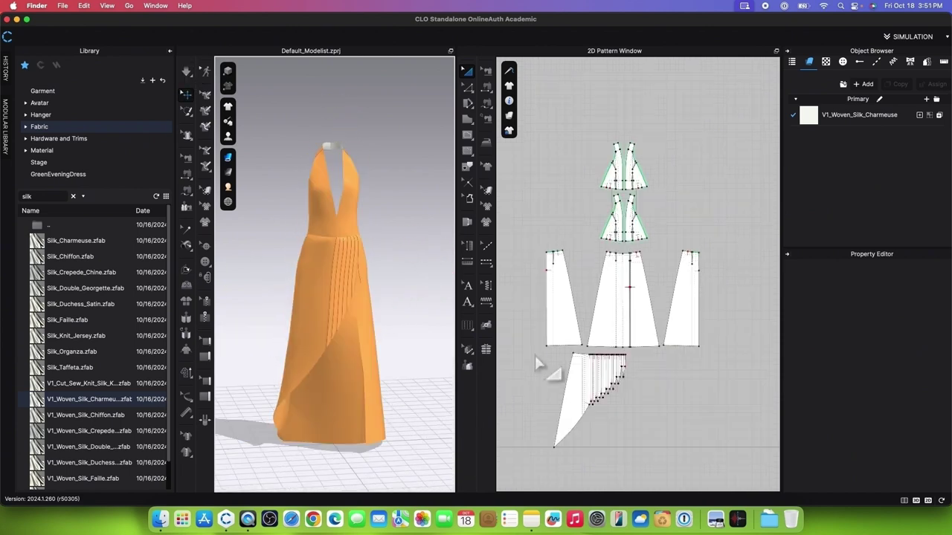
# - Freeze the pleated skirt overlay, and remove the strengthening from the rest of the dress patterns
pyautogui.moveTo(536, 358); pyautogui.dragTo(664, 457)
pyautogui.rightClick(581, 410)
pyautogui.click(632, 327)
pyautogui.scroll(-2, 638, 197)
pyautogui.moveTo(535, 137); pyautogui.dragTo(730, 362)
pyautogui.rightClick(674, 288)
pyautogui.click(744, 327)
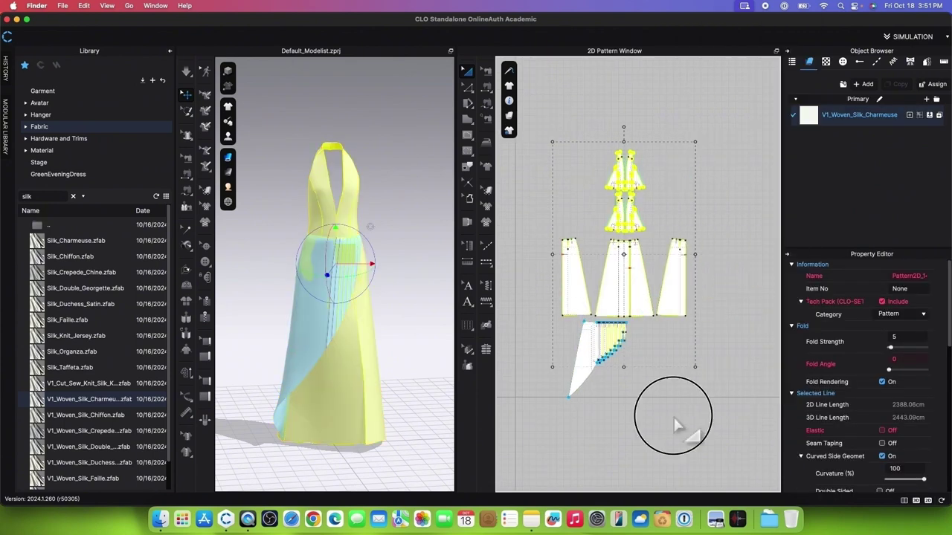
pyautogui.click(686, 426)
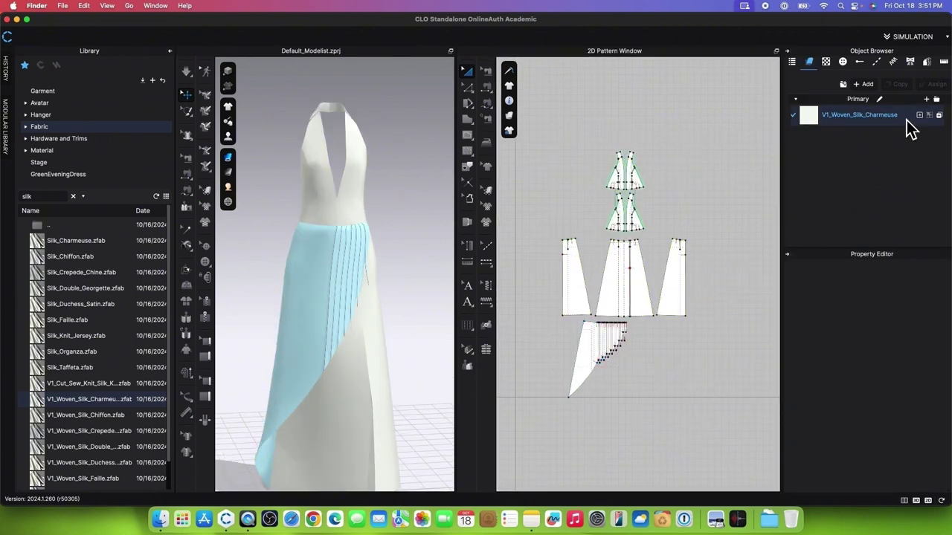
# - Set the colour of the V1_Woven_Silk_Charmeuse fabric to green 85A748
pyautogui.click(907, 121)
pyautogui.scroll(-6, 885, 435)
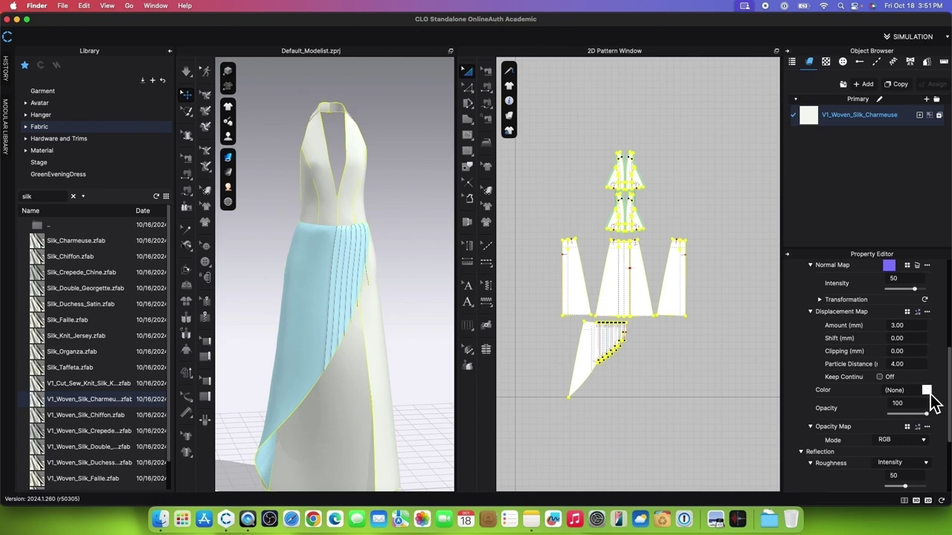
pyautogui.click(929, 394)
pyautogui.moveTo(455, 94); pyautogui.dragTo(606, 98)
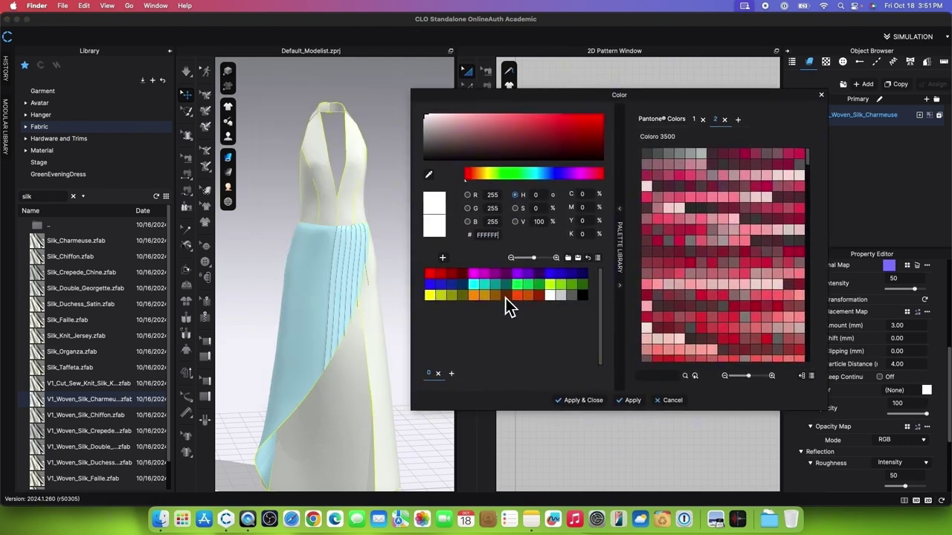
pyautogui.click(574, 286)
pyautogui.moveTo(581, 134); pyautogui.dragTo(525, 130)
pyautogui.click(582, 400)
# - Set the charmeuse fabric's material type to Fabric_Silk/Satin
pyautogui.scroll(5, 842, 354)
pyautogui.click(928, 354)
pyautogui.click(867, 369)
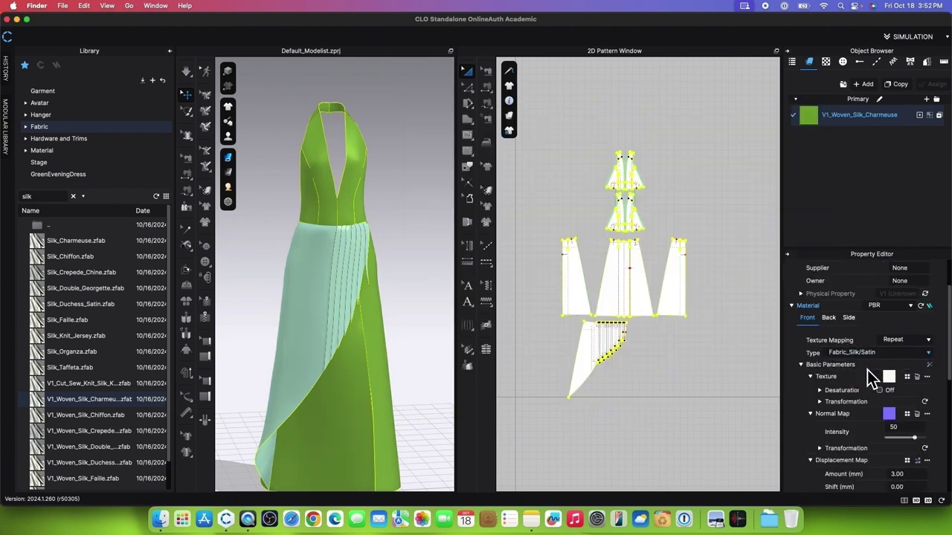
pyautogui.scroll(-5, 407, 257)
pyautogui.click(416, 289)
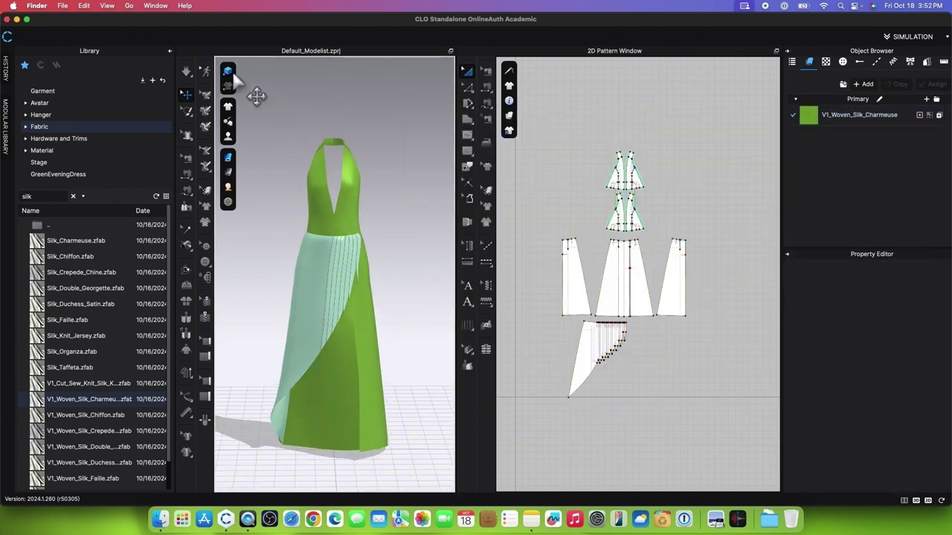
# - Show the dress in high-quality rendering and set the charmeuse fabric's reflection intensity to 24
pyautogui.click(229, 71)
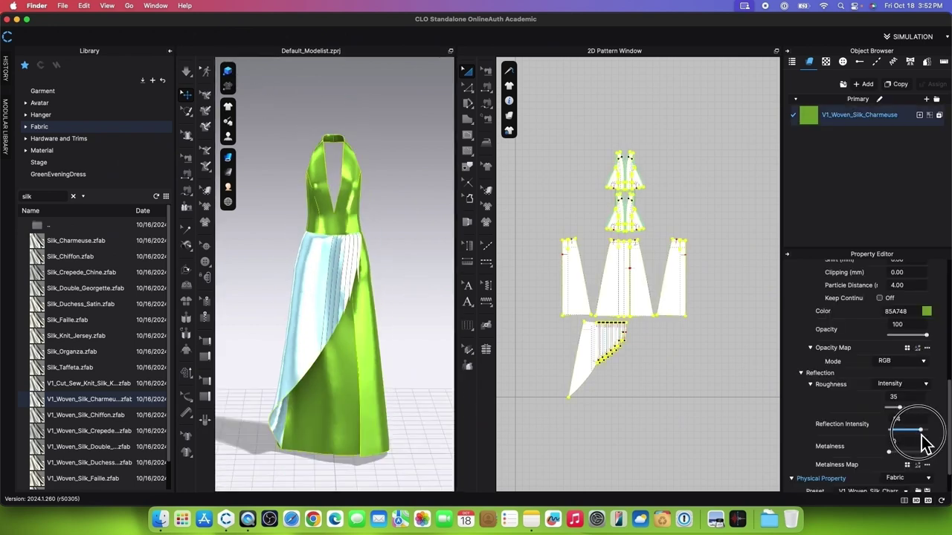
pyautogui.moveTo(921, 432); pyautogui.dragTo(900, 441)
pyautogui.scroll(-4, 383, 348)
pyautogui.scroll(3, 382, 347)
pyautogui.click(396, 332)
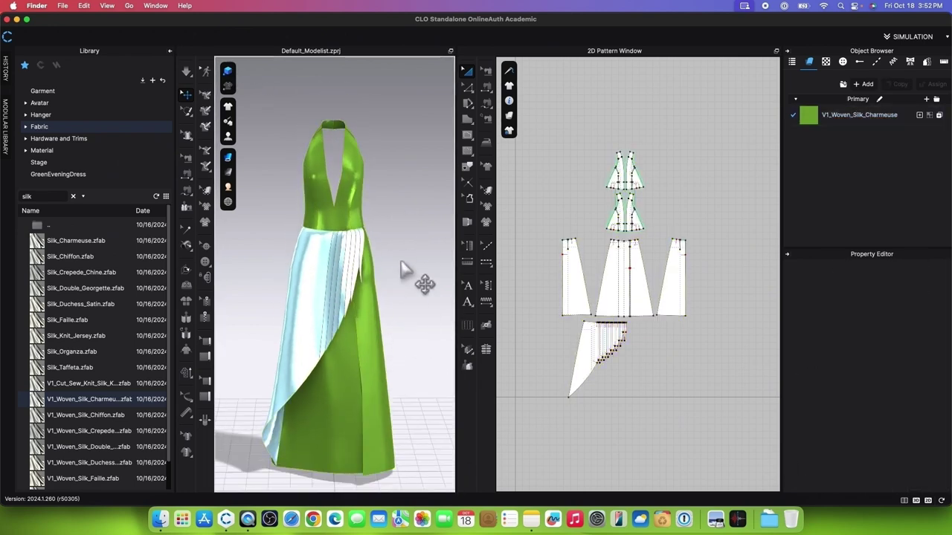
# - Duplicate the V1_Woven_Silk_Charmeuse fabric and rename the copy Linging
pyautogui.scroll(3, 669, 201)
pyautogui.scroll(3, 563, 256)
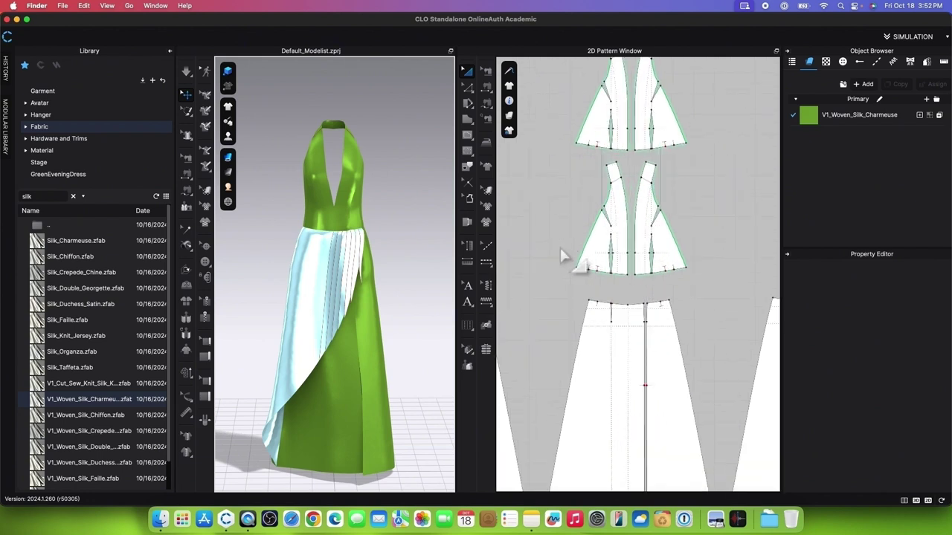
pyautogui.scroll(4, 631, 270)
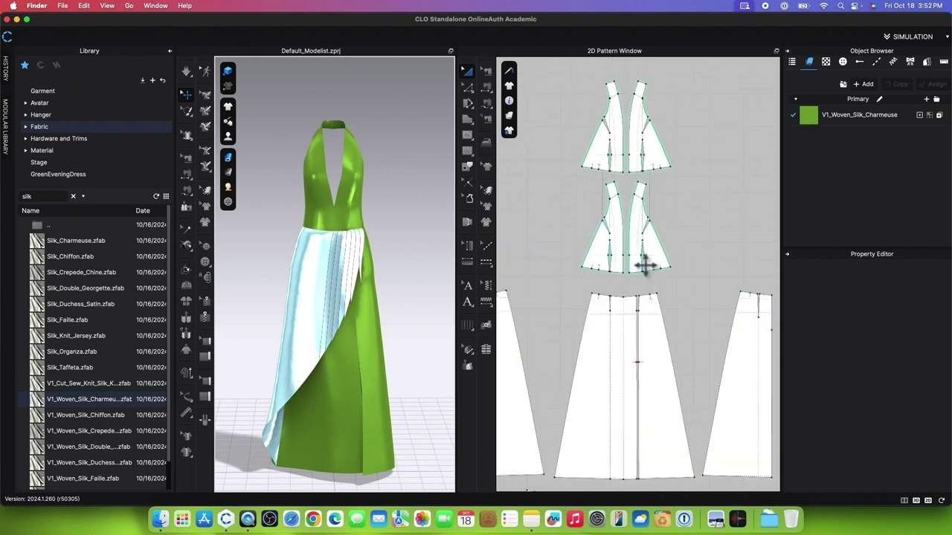
pyautogui.click(910, 119)
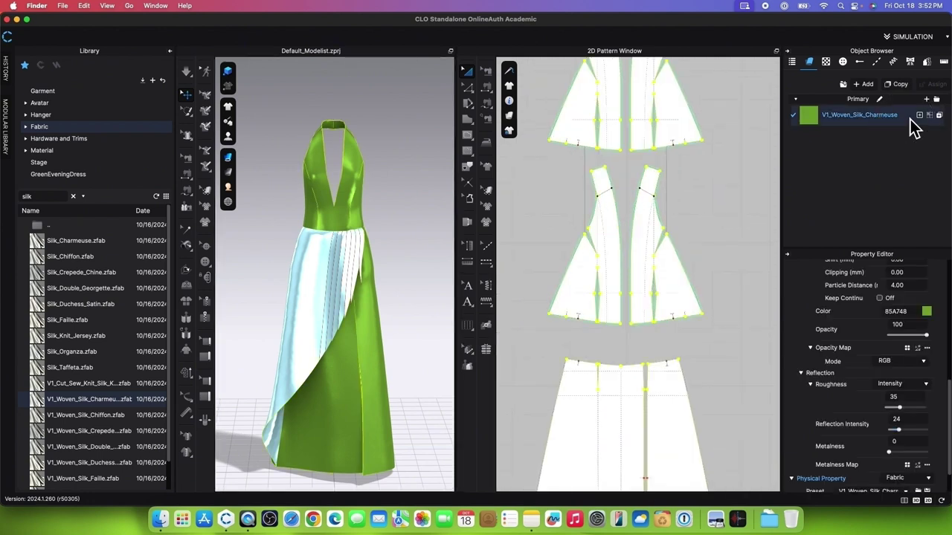
pyautogui.click(898, 85)
pyautogui.doubleClick(884, 137)
pyautogui.write('Linging')
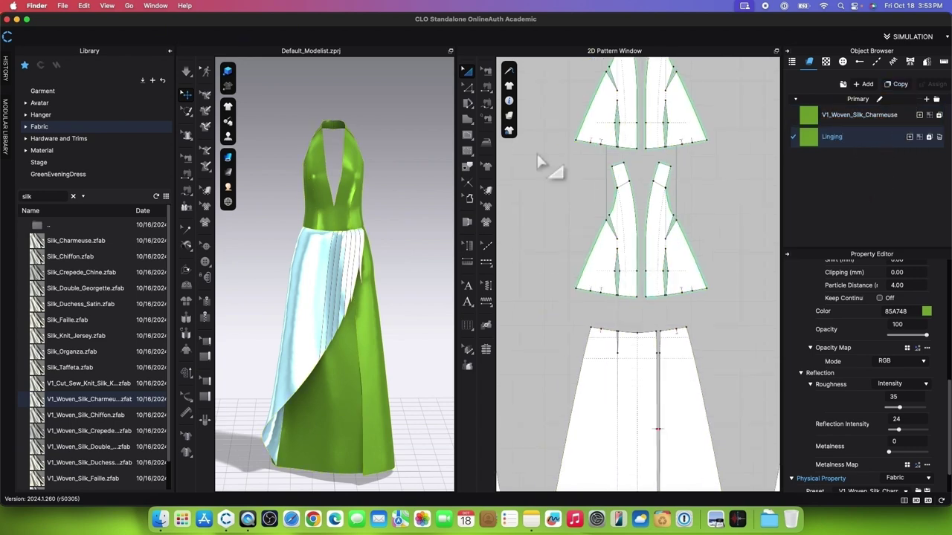
# - Assign the Linging fabric to the cloned bodice pieces and set its colour to pale yellow
pyautogui.moveTo(542, 156); pyautogui.dragTo(735, 327)
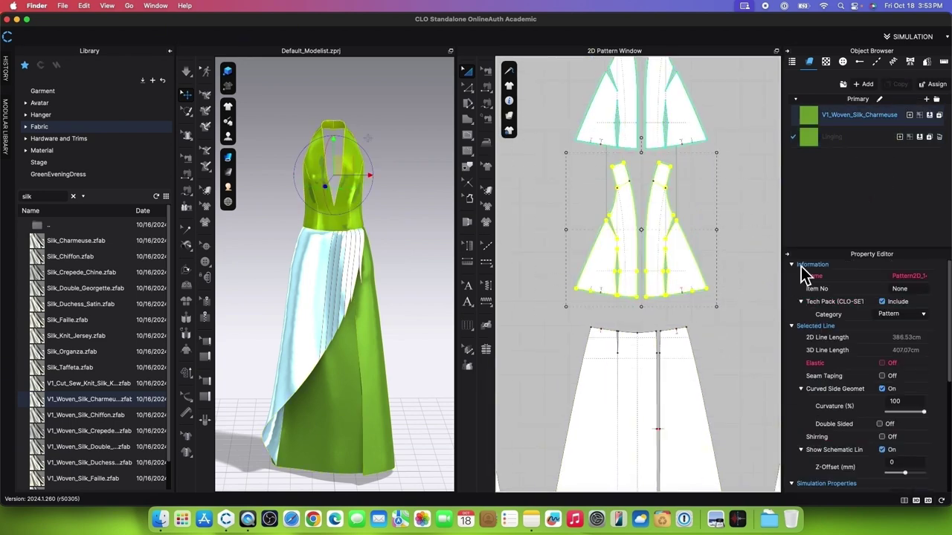
pyautogui.click(920, 137)
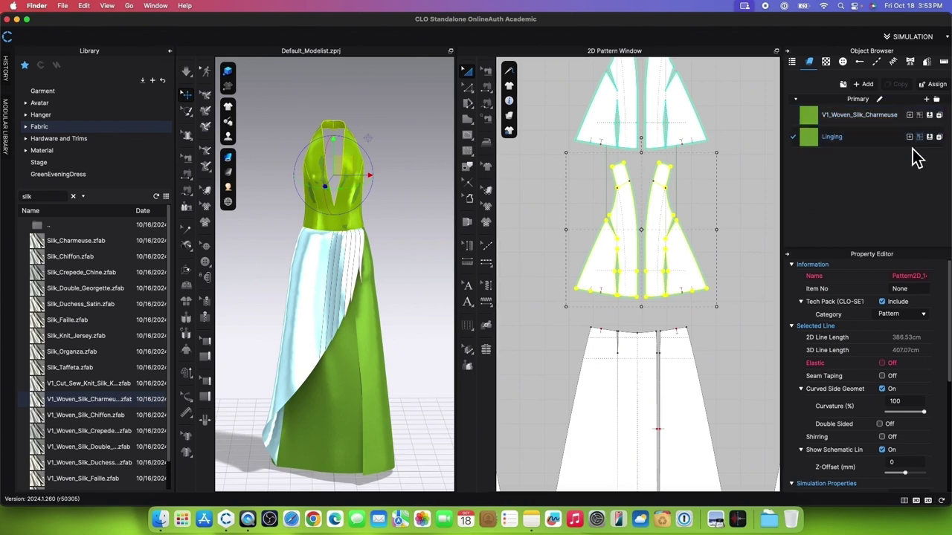
pyautogui.click(923, 142)
pyautogui.scroll(5, 924, 342)
pyautogui.scroll(-3, 930, 378)
pyautogui.click(928, 372)
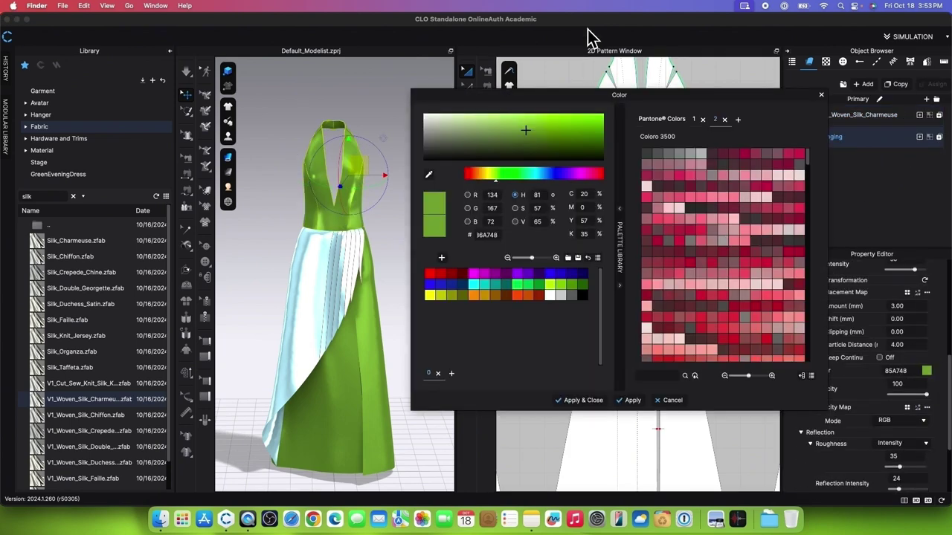
pyautogui.click(714, 119)
pyautogui.click(716, 188)
pyautogui.click(583, 401)
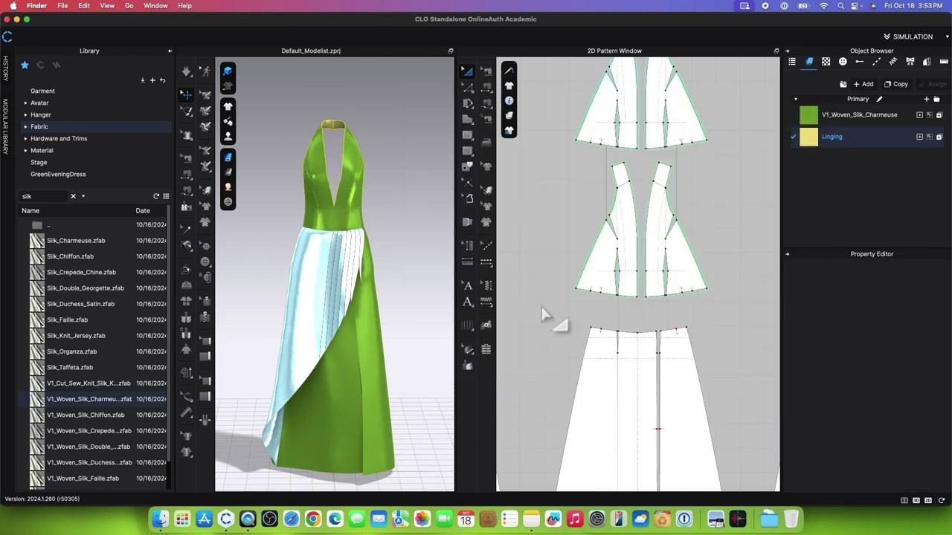
pyautogui.click(543, 314)
# - Trace the curved baselines near the front edges of both cloned bodice pieces as internal lines
pyautogui.scroll(5, 411, 182)
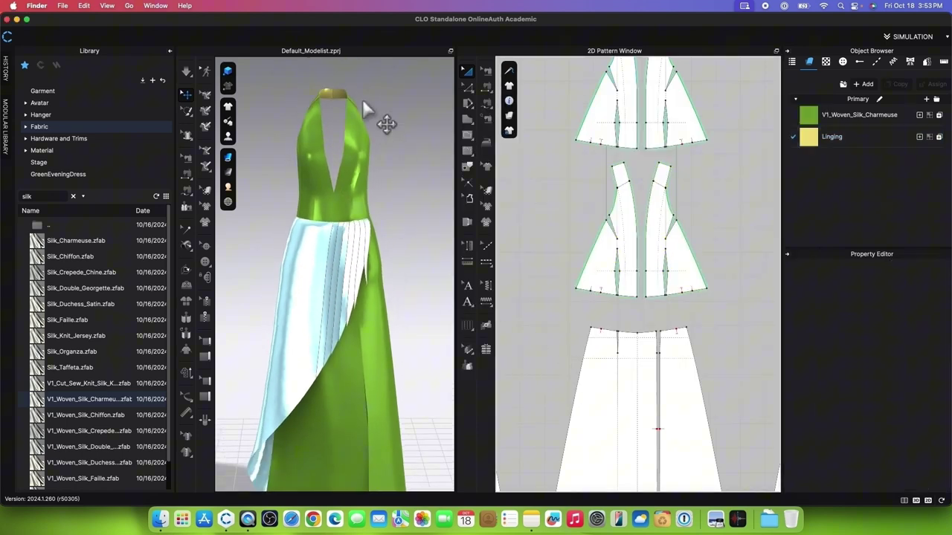
pyautogui.scroll(5, 414, 177)
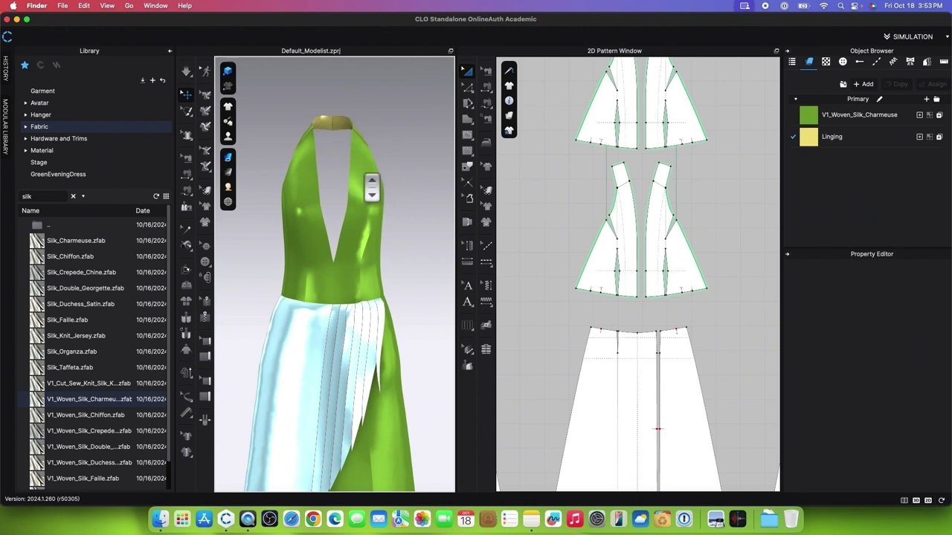
pyautogui.scroll(-2, 365, 176)
pyautogui.scroll(3, 639, 212)
pyautogui.click(467, 166)
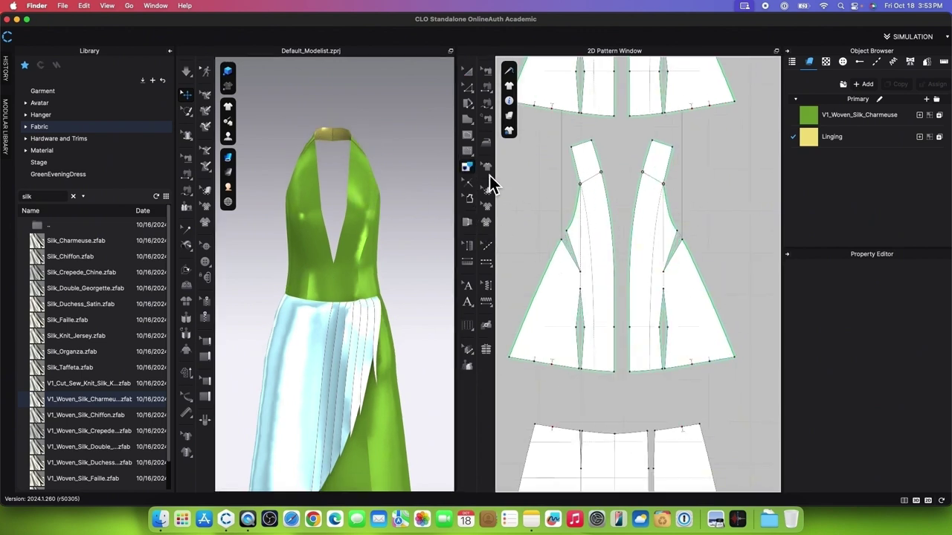
pyautogui.click(585, 238)
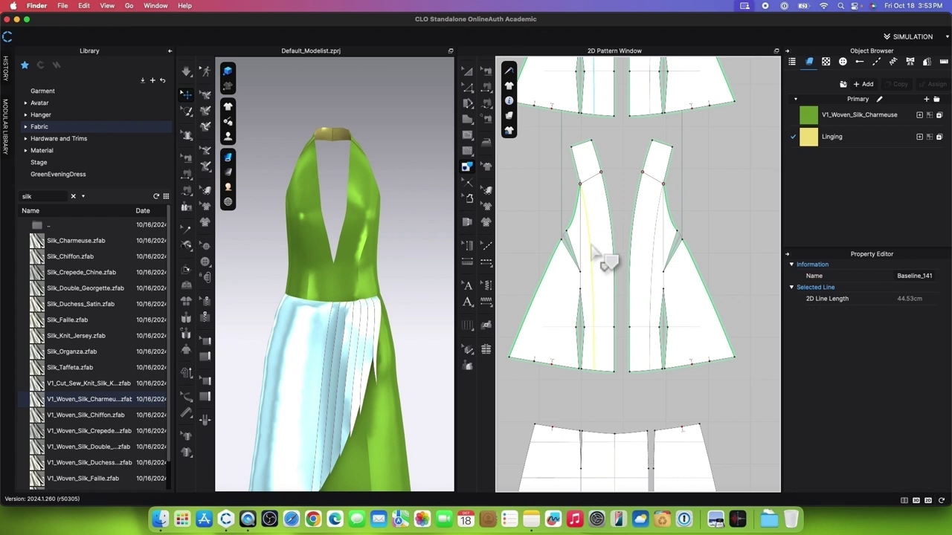
pyautogui.keyDown('shift'); pyautogui.click(653, 252); pyautogui.keyUp('shift')
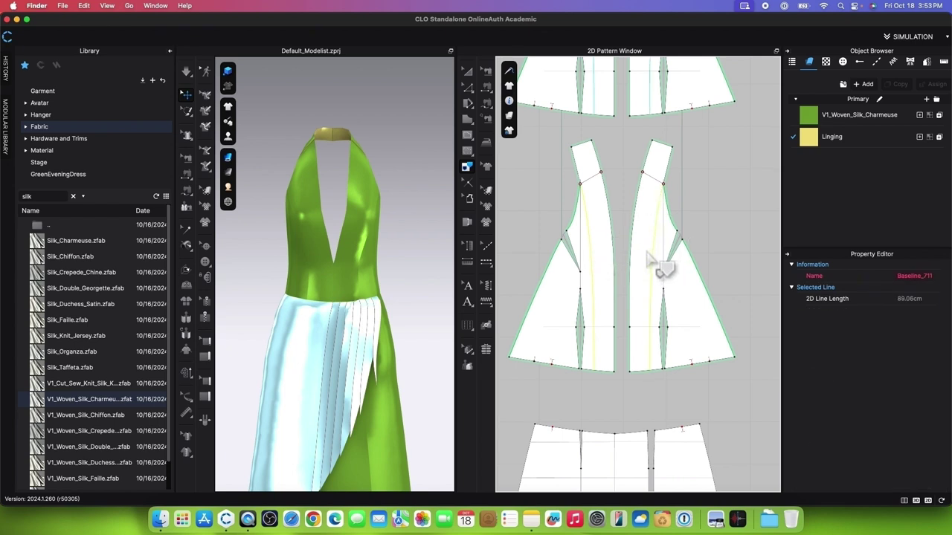
pyautogui.press('Return')
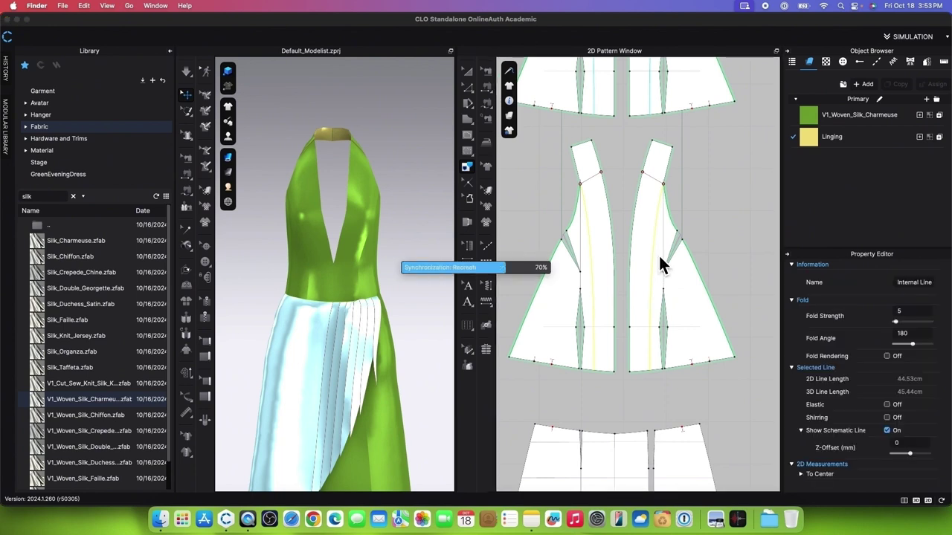
# - Cut and sew the cloned bodice pieces along the traced curves, and apply V1_Woven_Silk_Charmeuse to the front facing strip
pyautogui.keyDown('shift'); pyautogui.click(584, 257); pyautogui.keyUp('shift')
pyautogui.rightClick(593, 256)
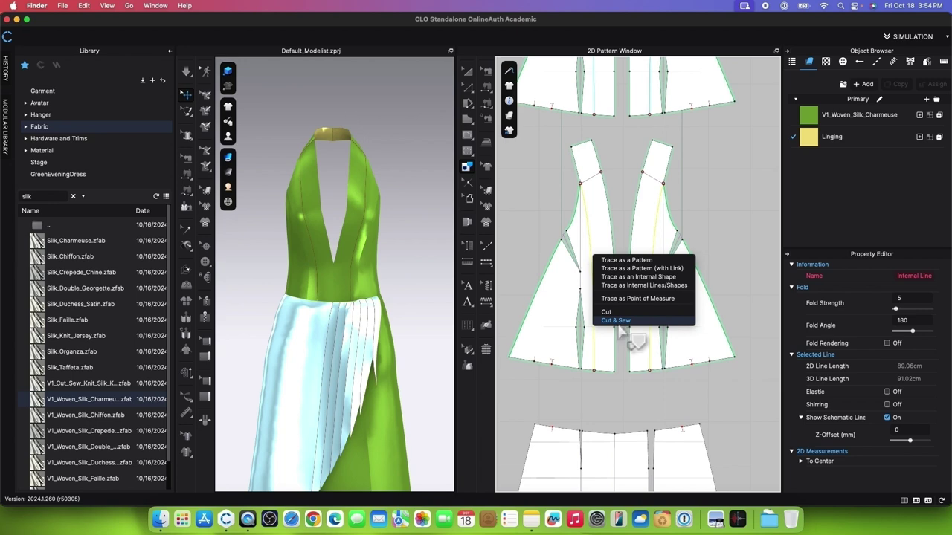
pyautogui.click(621, 320)
pyautogui.moveTo(819, 120); pyautogui.dragTo(604, 204)
# - Set the back zipper's teeth colour to green 78A438 by sampling it from the dress
pyautogui.moveTo(402, 181); pyautogui.dragTo(242, 238, button='right')
pyautogui.moveTo(411, 216); pyautogui.dragTo(386, 218, button='right')
pyautogui.moveTo(386, 218); pyautogui.dragTo(393, 218, button='right')
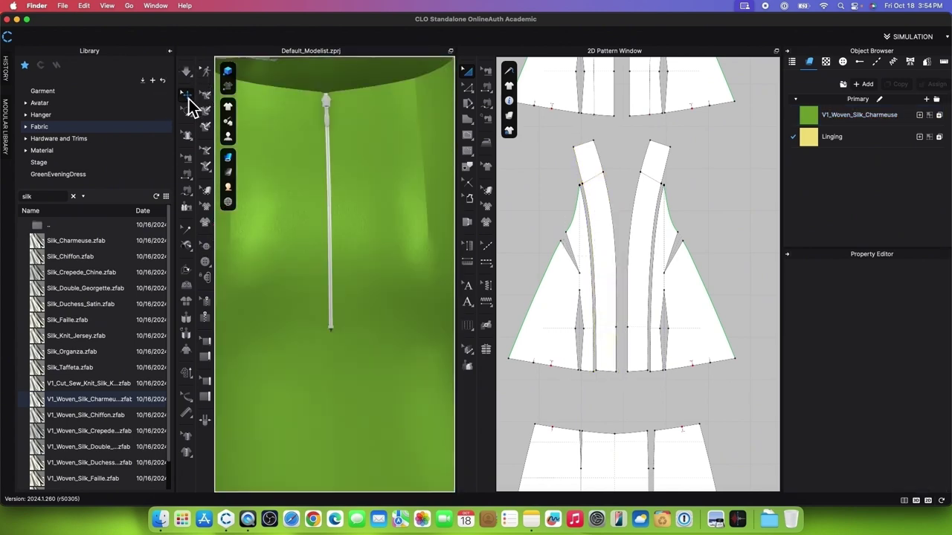
pyautogui.click(186, 96)
pyautogui.click(329, 202)
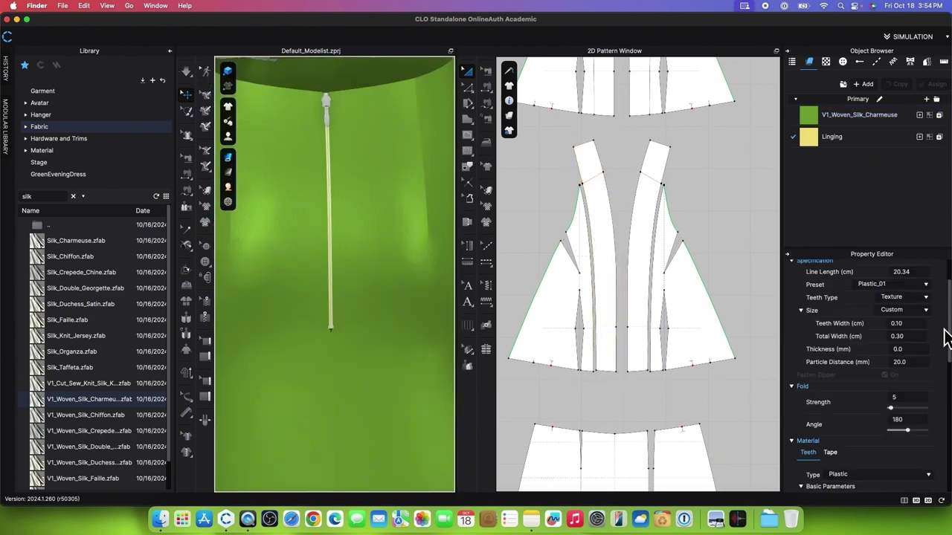
pyautogui.scroll(-10, 941, 316)
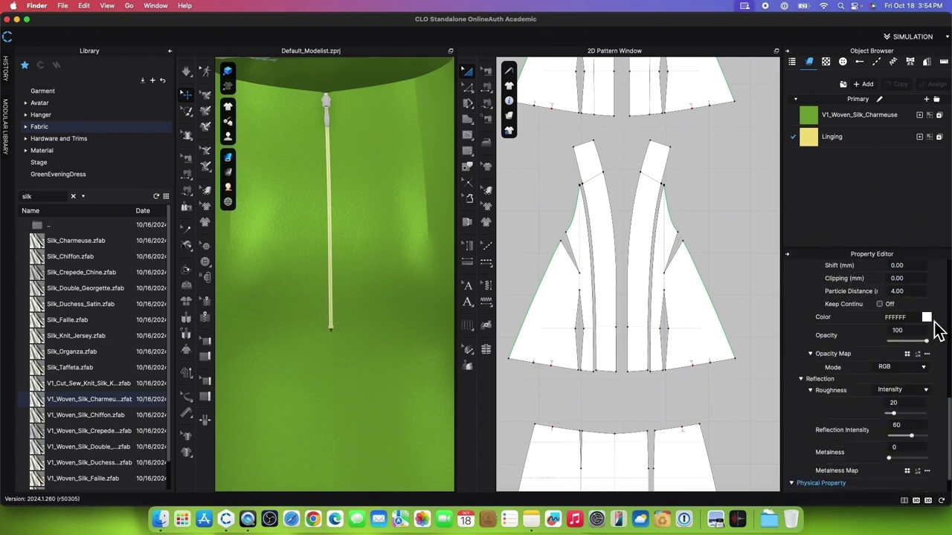
pyautogui.click(927, 318)
pyautogui.click(428, 174)
pyautogui.click(361, 196)
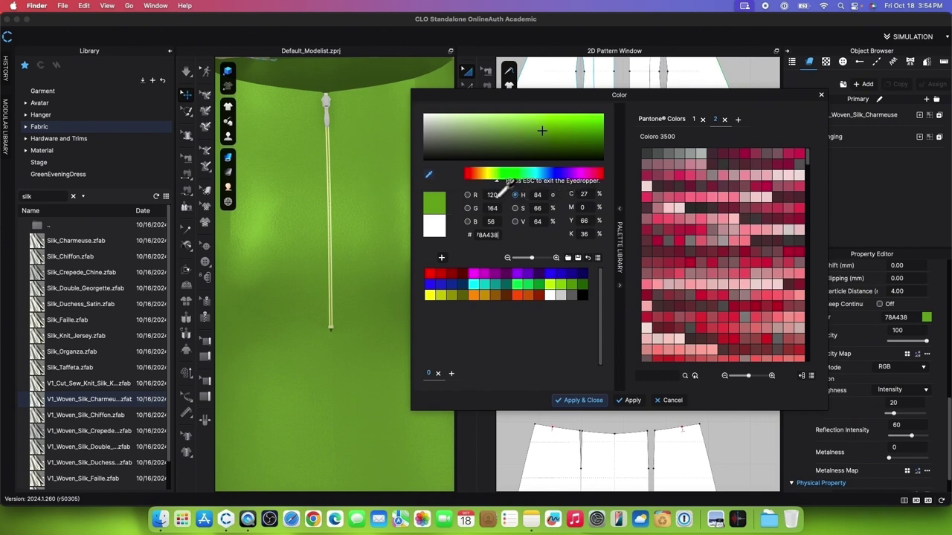
pyautogui.click(638, 406)
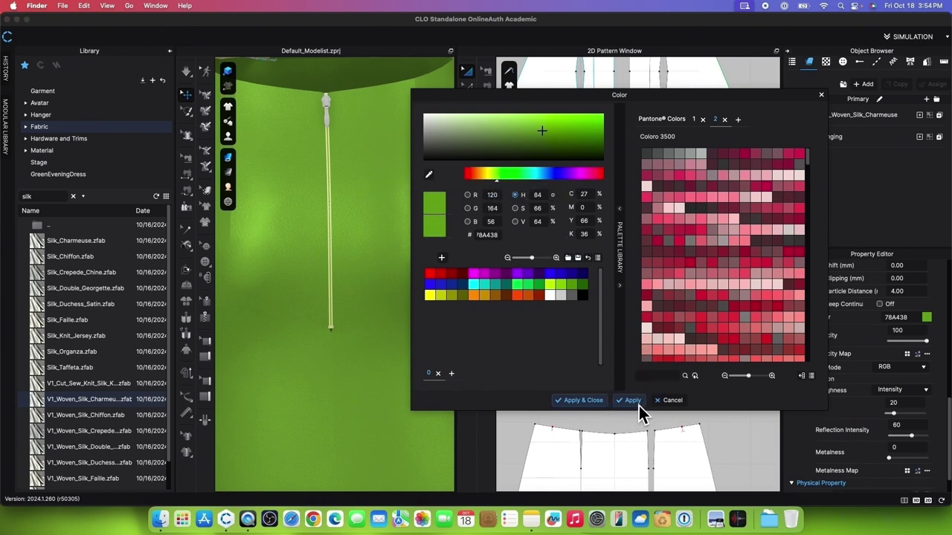
# - Set the back zipper's tape colour to green 739F31 by sampling it from the dress
pyautogui.moveTo(786, 96); pyautogui.dragTo(760, 98)
pyautogui.scroll(5, 862, 357)
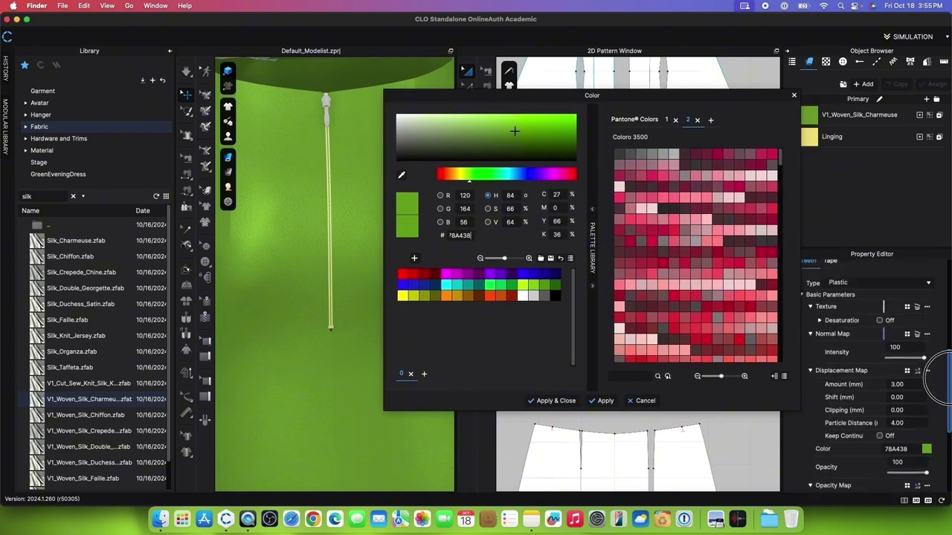
pyautogui.click(831, 302)
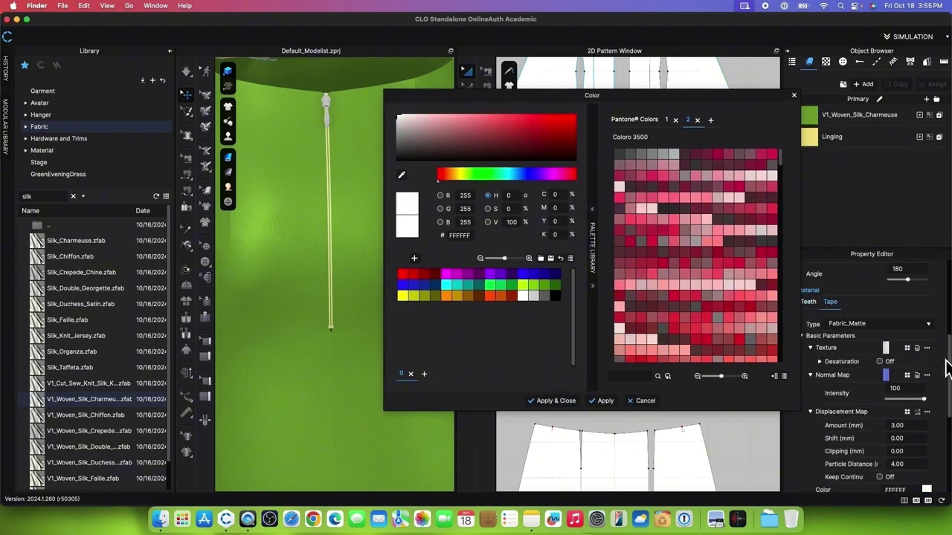
pyautogui.scroll(-4, 929, 372)
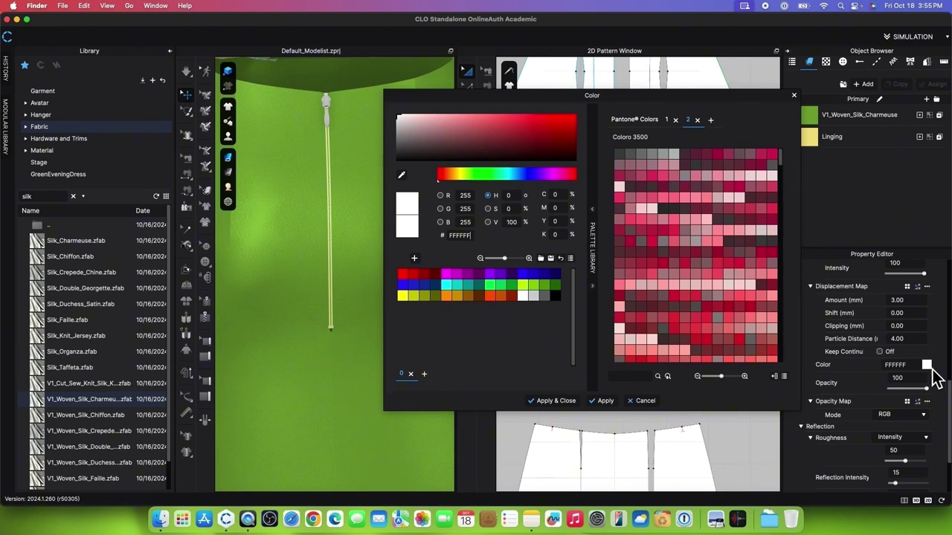
pyautogui.click(365, 179)
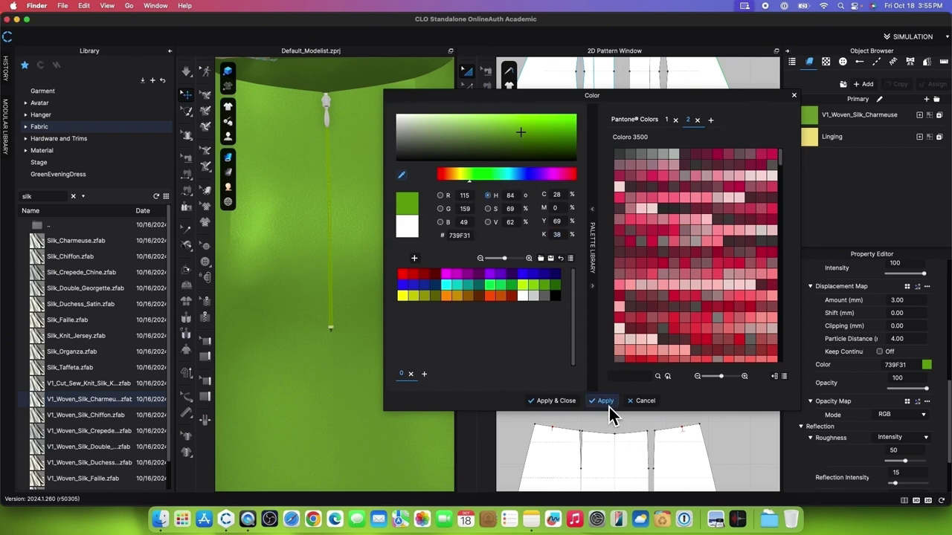
pyautogui.press('Escape')
# - Change the back zipper slider's material type to Plastic and set its colour to green 75A132 by sampling it from the dress
pyautogui.click(328, 104)
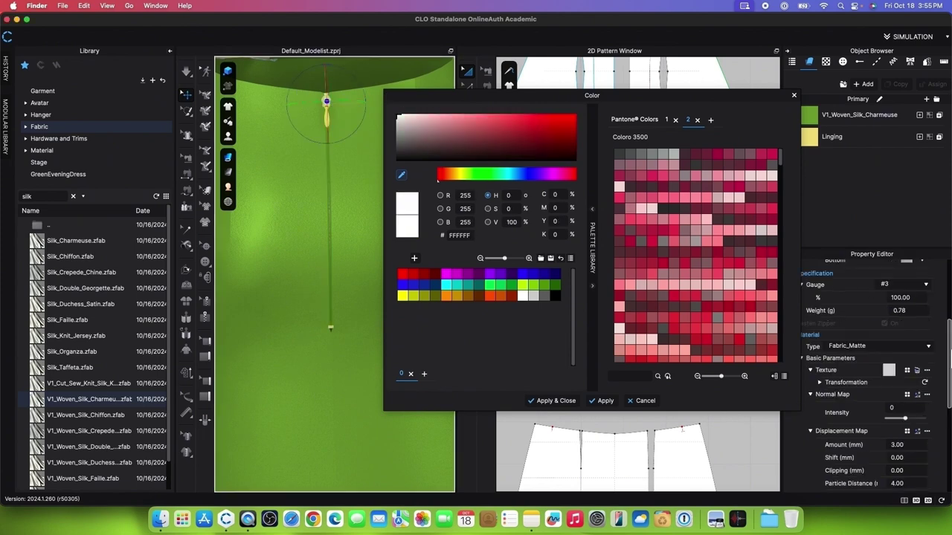
pyautogui.moveTo(747, 98); pyautogui.dragTo(725, 98)
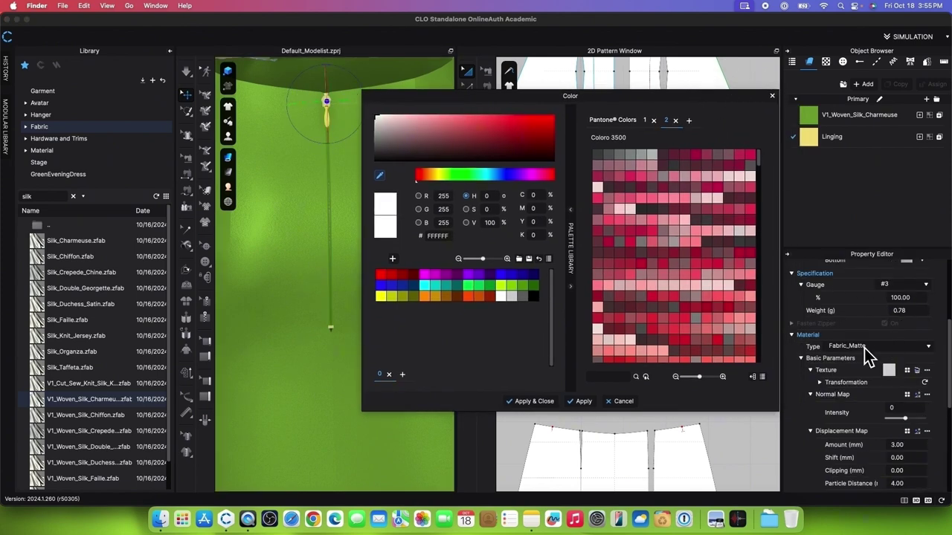
pyautogui.click(929, 347)
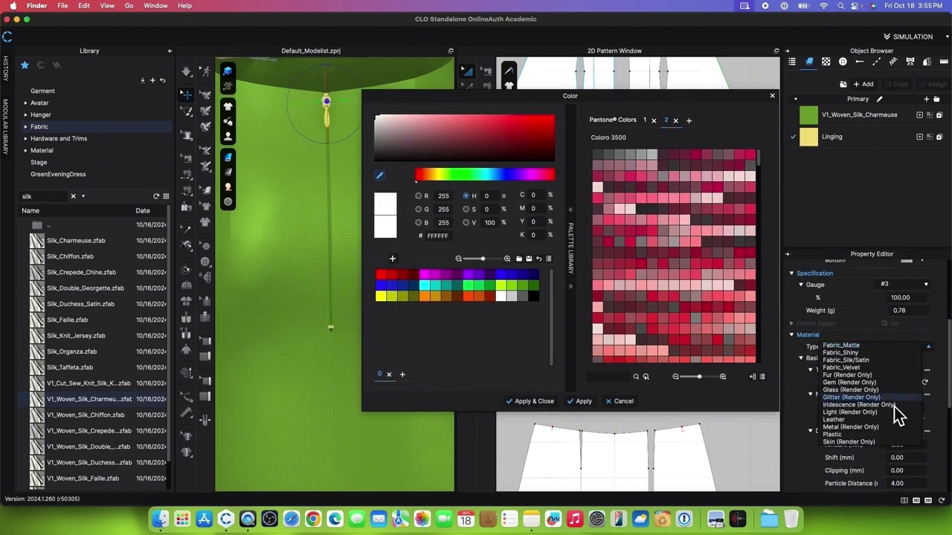
pyautogui.click(852, 434)
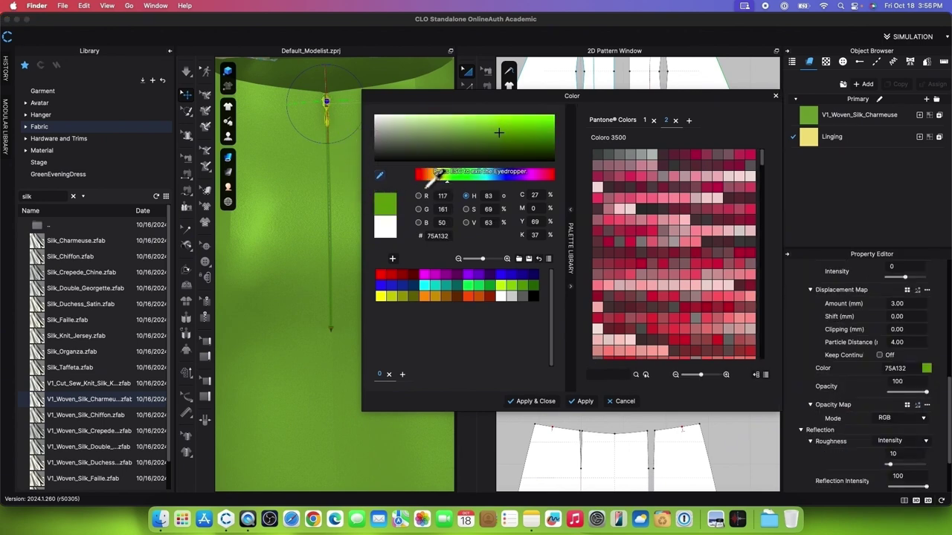
pyautogui.press('Escape')
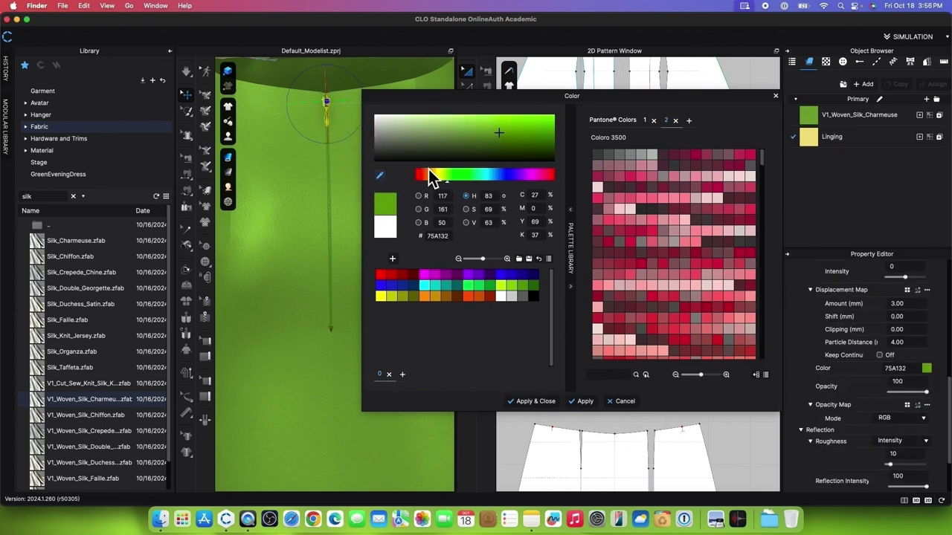
pyautogui.click(533, 409)
# - Select all pattern pieces of the dress and apply Strengthen to them
pyautogui.scroll(-5, 391, 389)
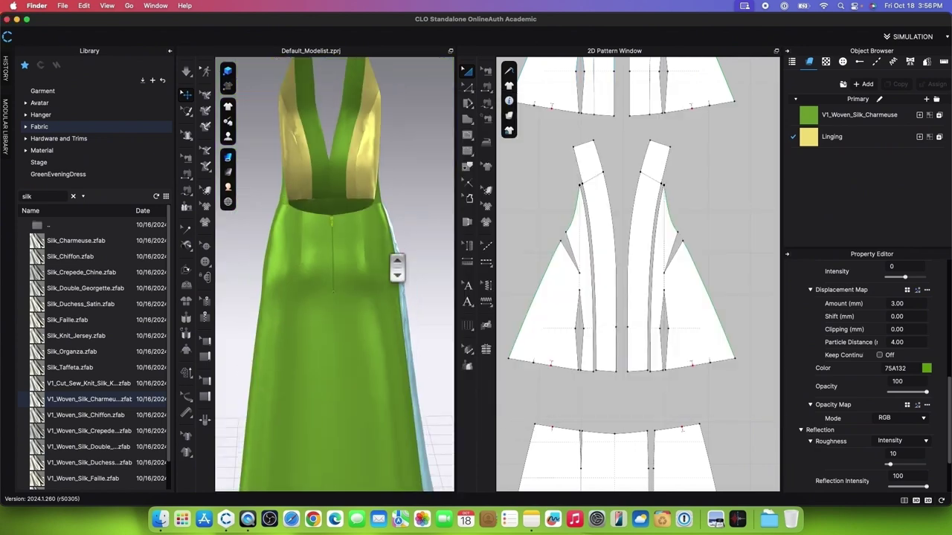
pyautogui.scroll(-10, 597, 271)
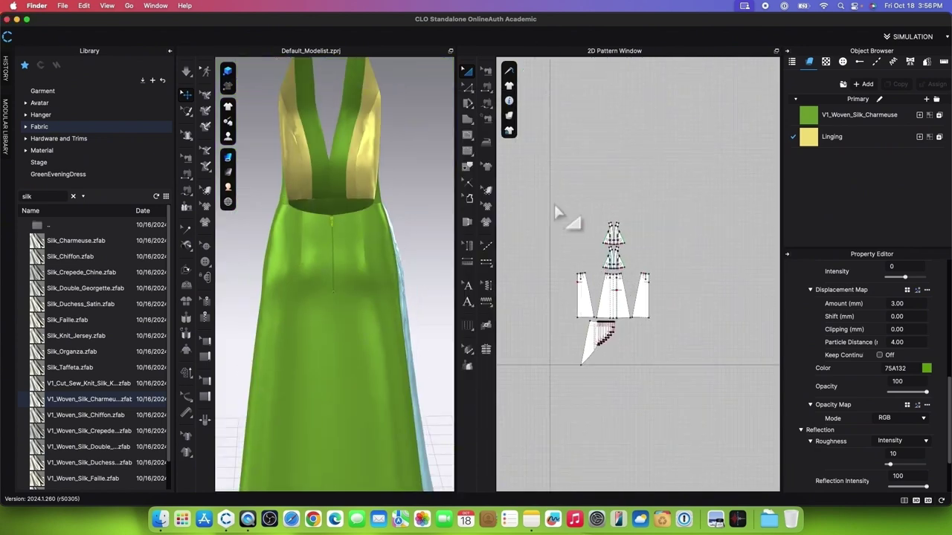
pyautogui.moveTo(542, 195); pyautogui.dragTo(718, 391)
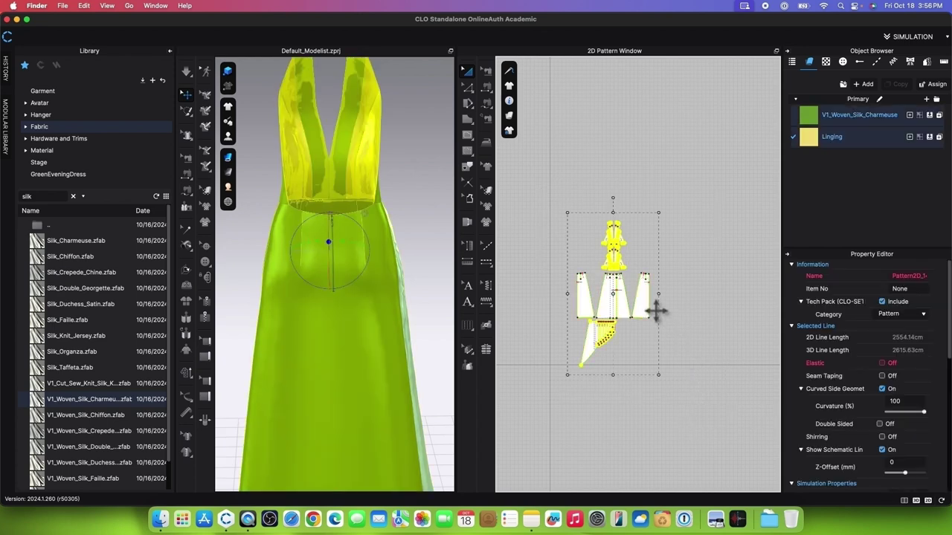
pyautogui.rightClick(655, 310)
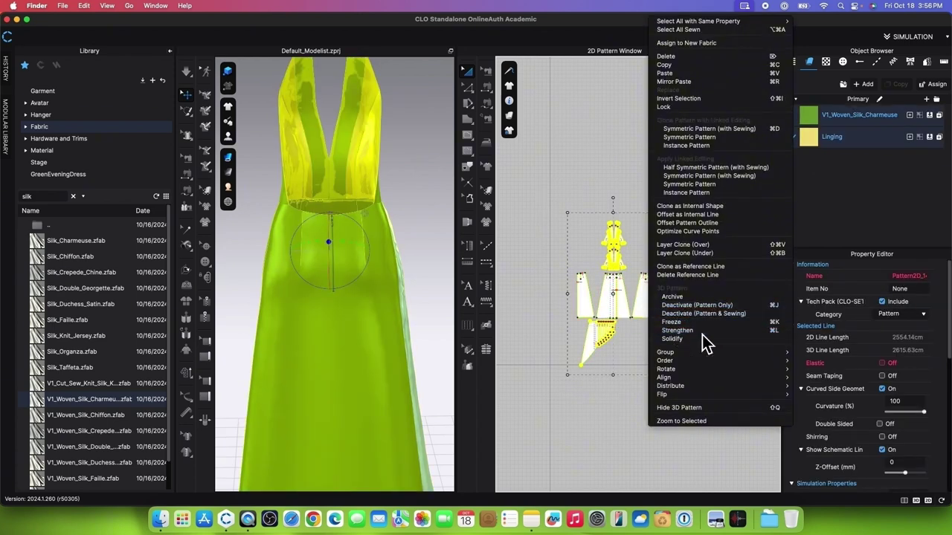
pyautogui.click(702, 333)
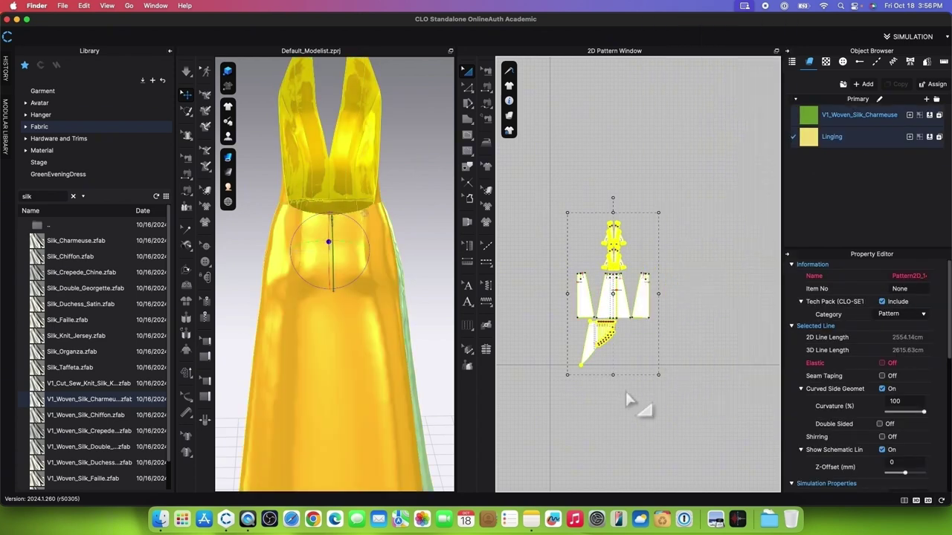
pyautogui.click(627, 400)
pyautogui.rightClick(593, 365)
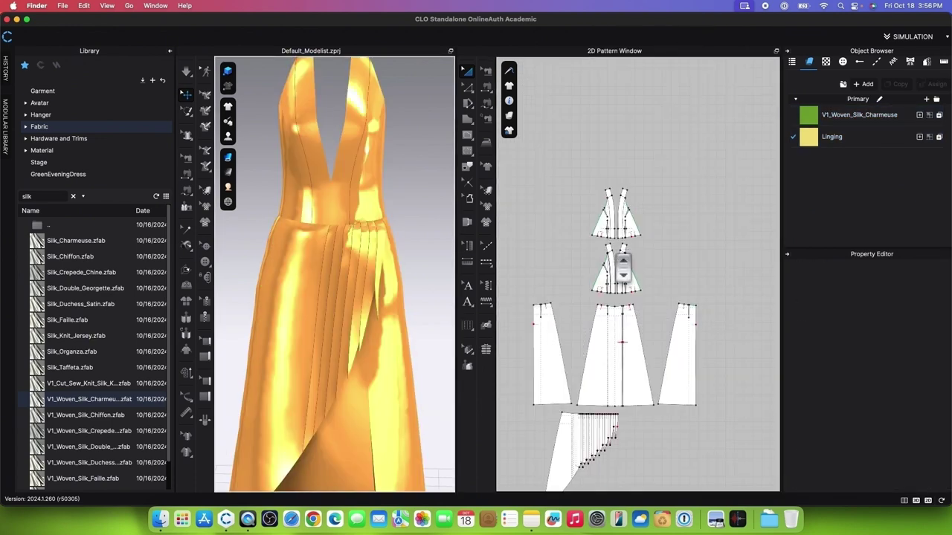
# - Set Shrinkage Weft to 95% for the bodice lining pieces in the lower bodice set
pyautogui.scroll(3, 623, 266)
pyautogui.moveTo(543, 235); pyautogui.dragTo(712, 358)
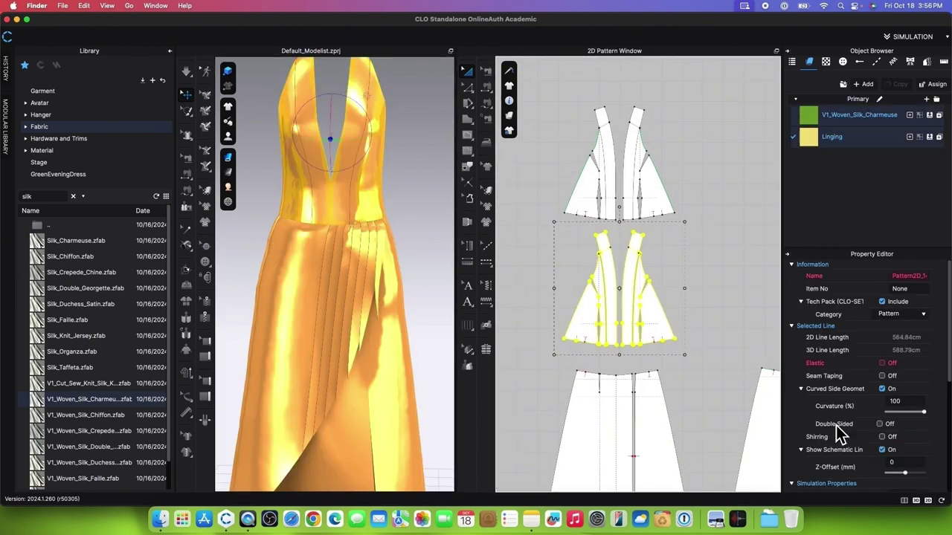
pyautogui.scroll(-4, 922, 446)
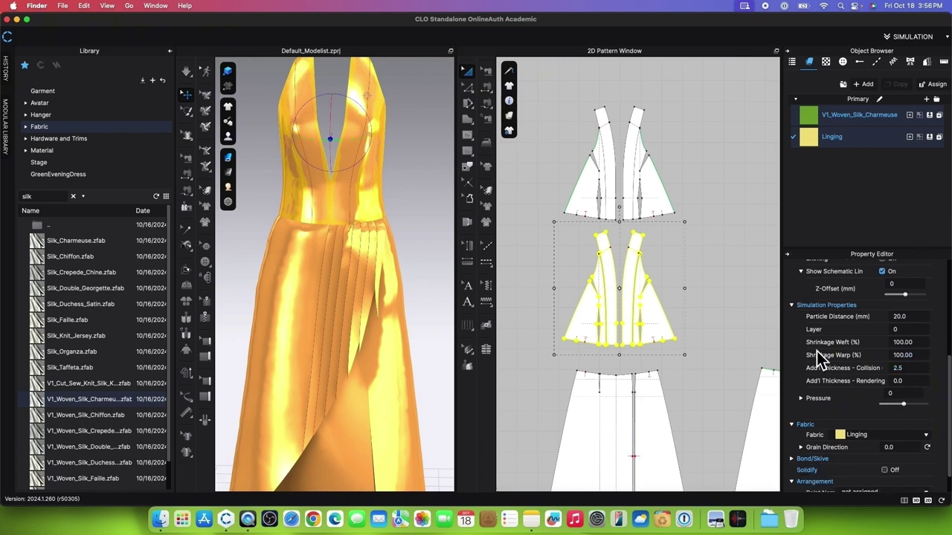
pyautogui.click(900, 344)
pyautogui.scroll(-3, 516, 378)
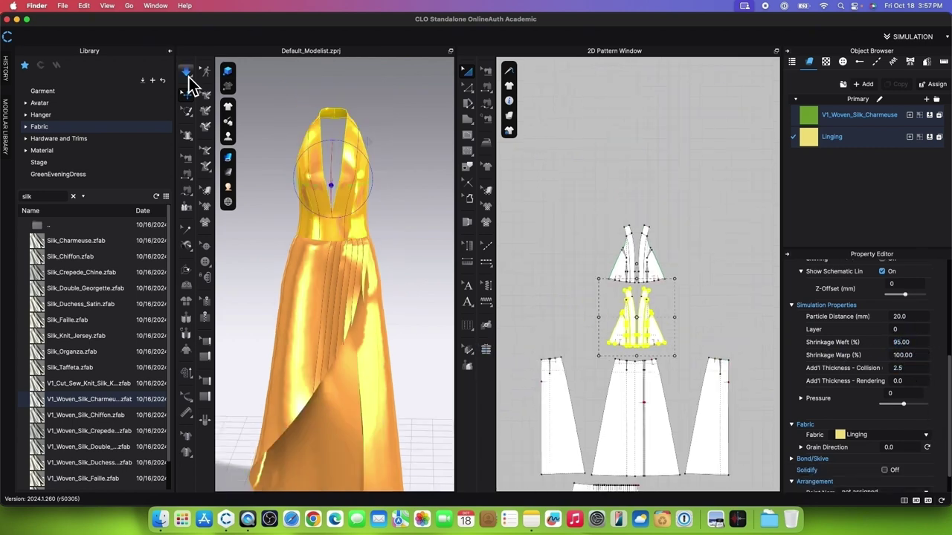
# - Run the simulation to drape the strengthened dress, pausing and restarting it once
pyautogui.click(187, 75)
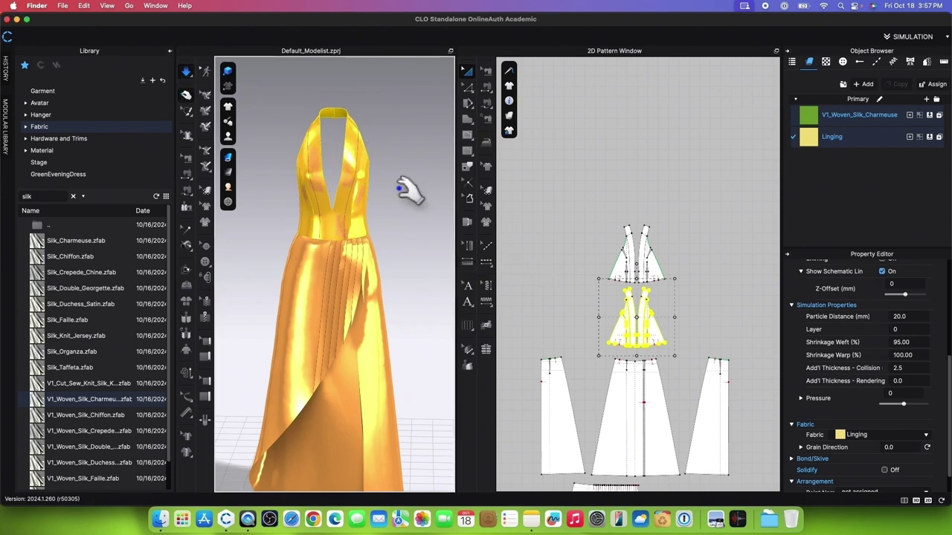
pyautogui.click(187, 72)
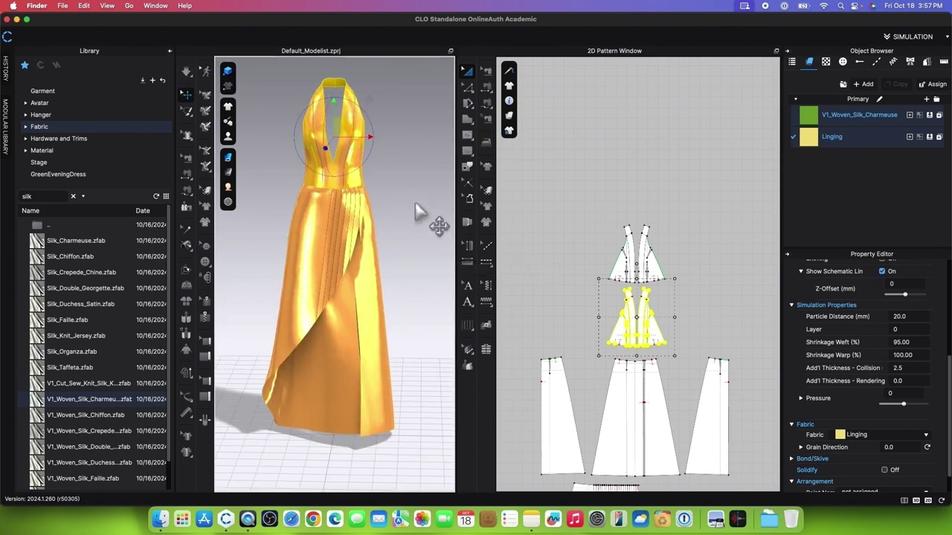
pyautogui.click(188, 73)
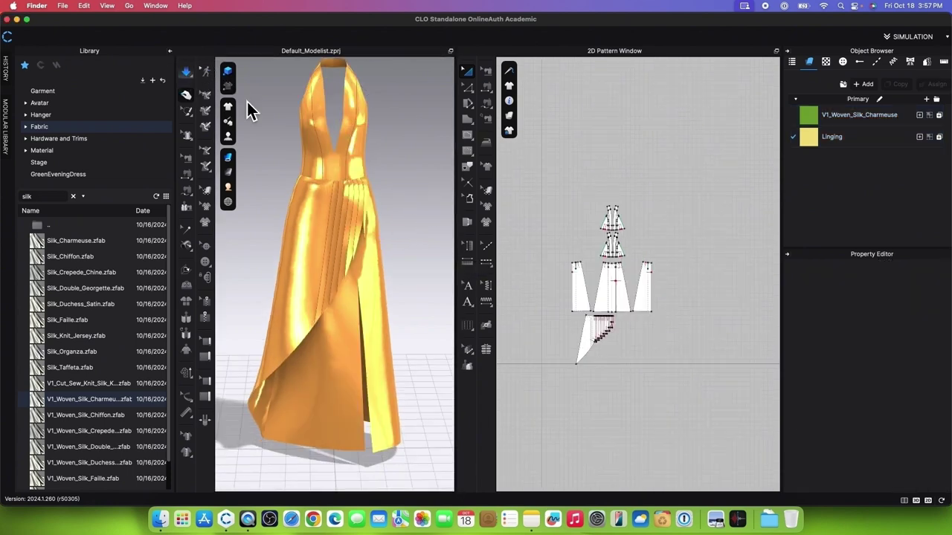
# - Select all pattern pieces of the dress and unstrengthen them
pyautogui.click(552, 191)
pyautogui.moveTo(511, 171); pyautogui.dragTo(726, 409)
pyautogui.rightClick(649, 305)
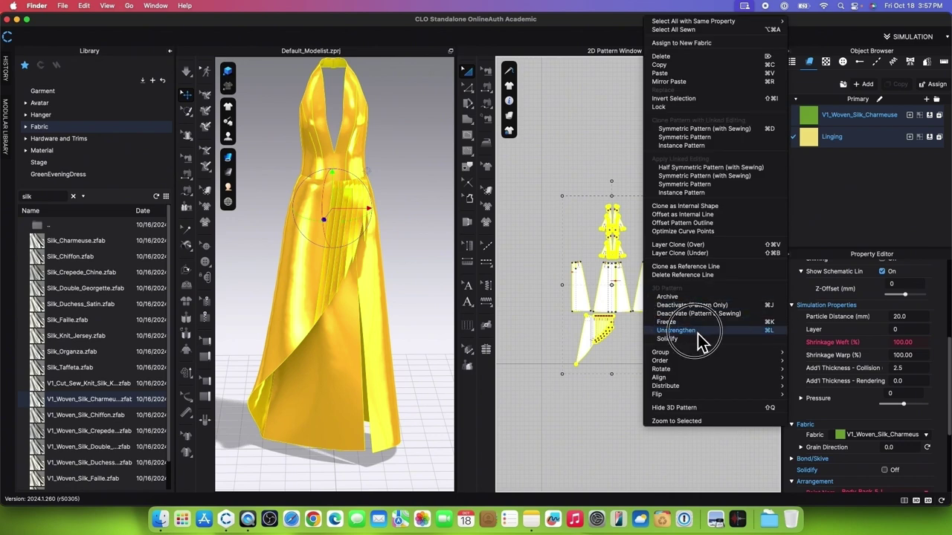
pyautogui.click(701, 340)
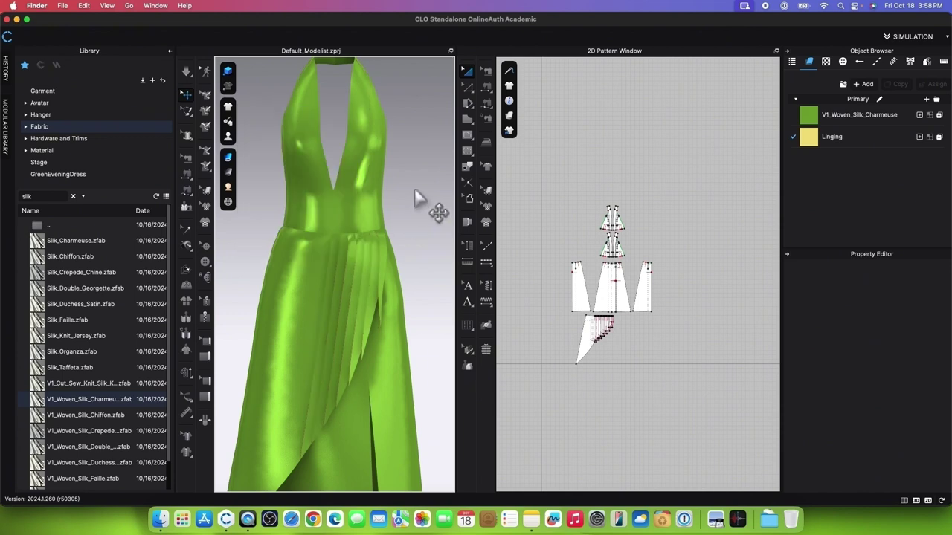
# - Set Shrinkage Weft back to 100% for the bodice lining pieces in the lower bodice set
pyautogui.scroll(-3, 423, 204)
pyautogui.scroll(5, 590, 243)
pyautogui.click(669, 287)
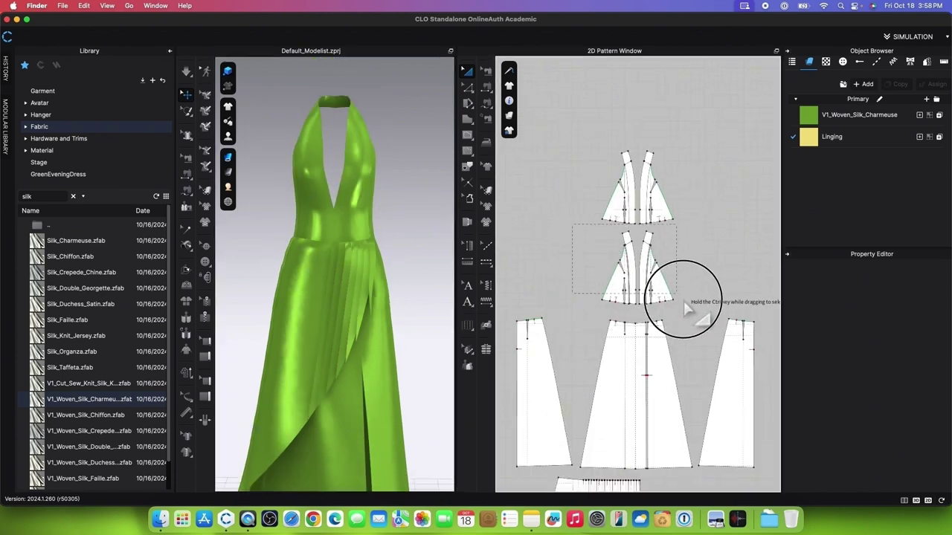
pyautogui.moveTo(705, 326); pyautogui.dragTo(704, 324)
pyautogui.scroll(-1, 870, 335)
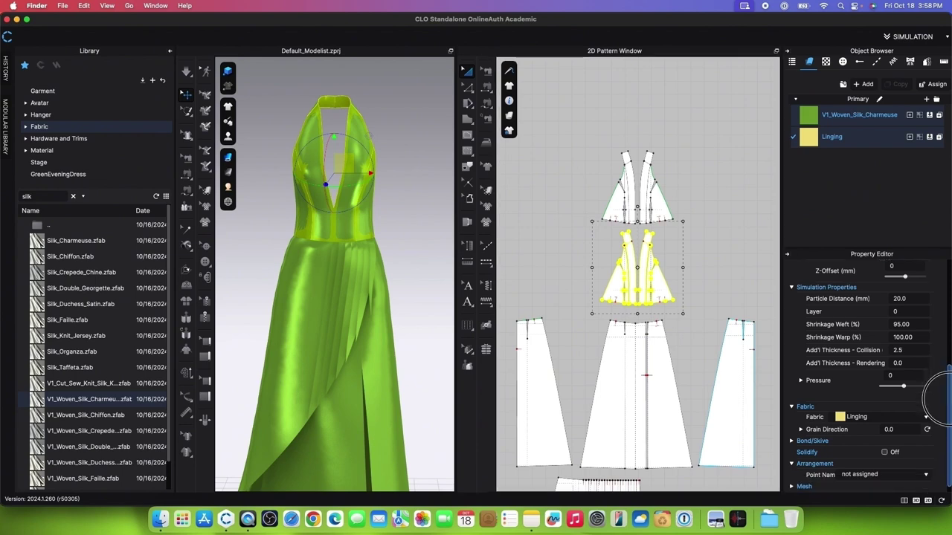
pyautogui.click(921, 328)
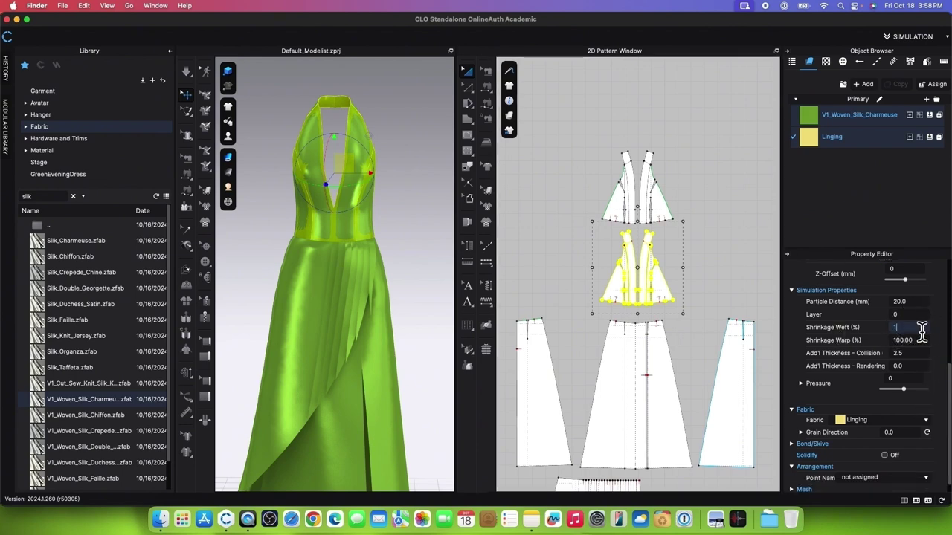
pyautogui.press('Return')
pyautogui.click(731, 232)
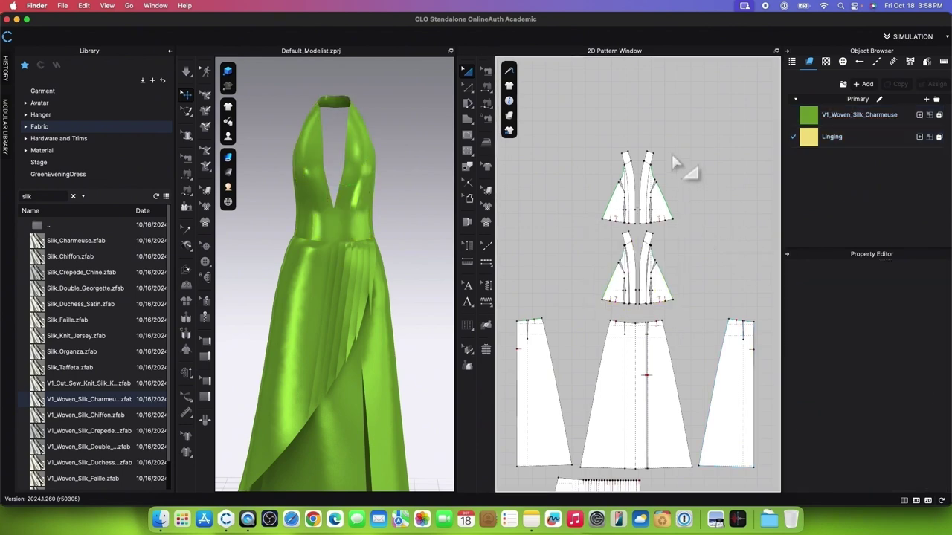
# - Strengthen all pattern pieces again and simulate the dress
pyautogui.scroll(-3, 673, 163)
pyautogui.scroll(-3, 679, 254)
pyautogui.moveTo(548, 166); pyautogui.dragTo(734, 389)
pyautogui.rightClick(684, 295)
pyautogui.click(726, 339)
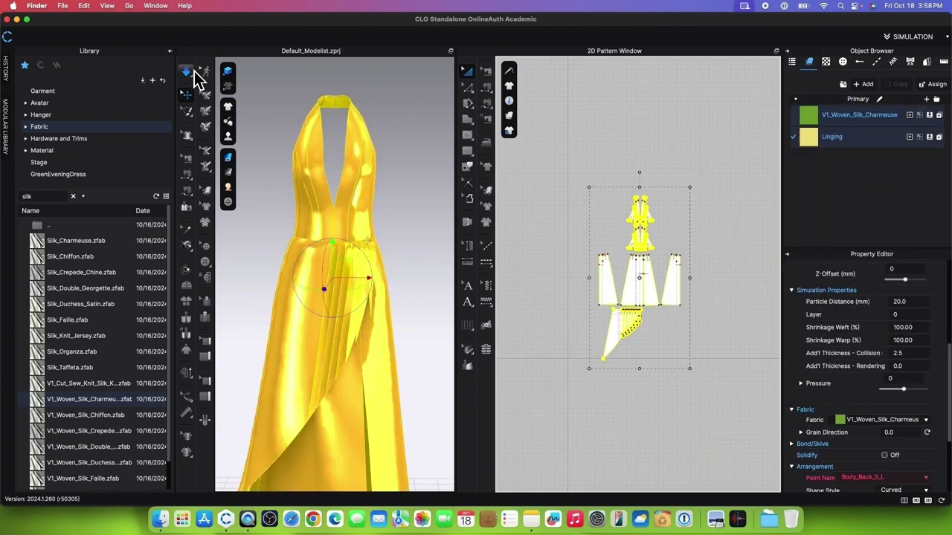
pyautogui.click(186, 95)
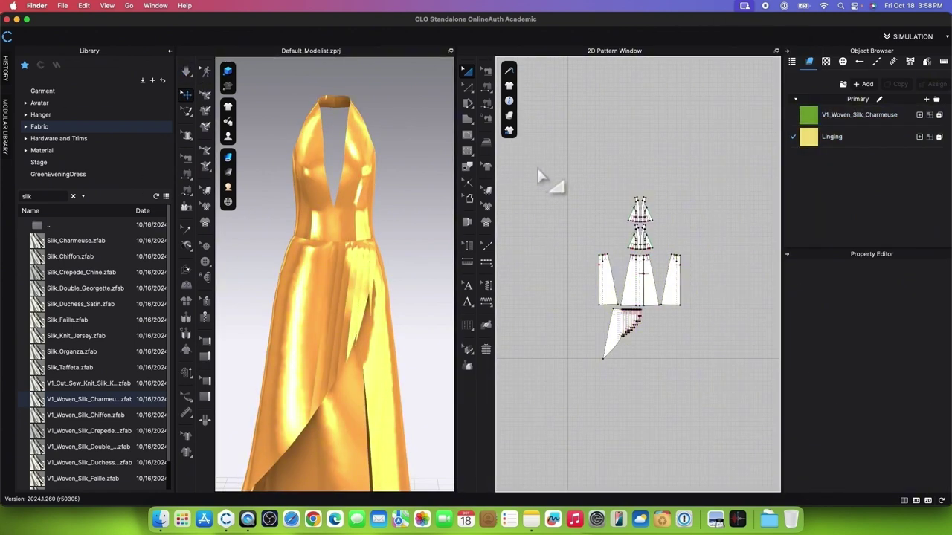
# - Set the particle distance of all pattern pieces to 10 mm and simulate the dress
pyautogui.moveTo(563, 178); pyautogui.dragTo(748, 431)
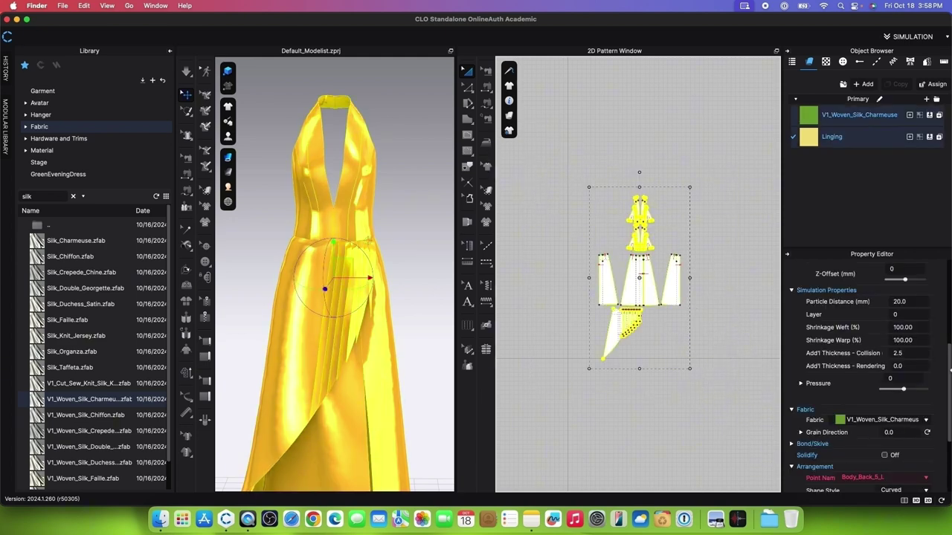
pyautogui.click(902, 302)
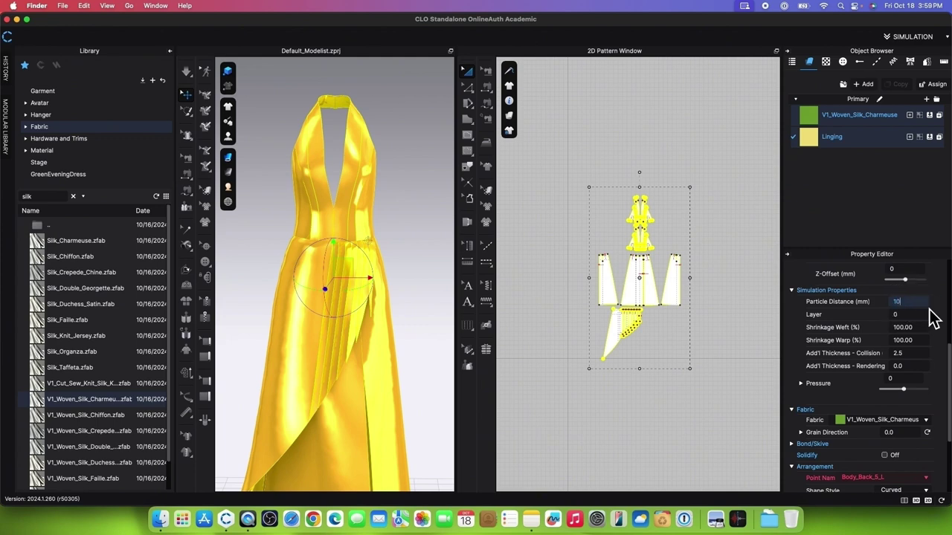
pyautogui.click(186, 72)
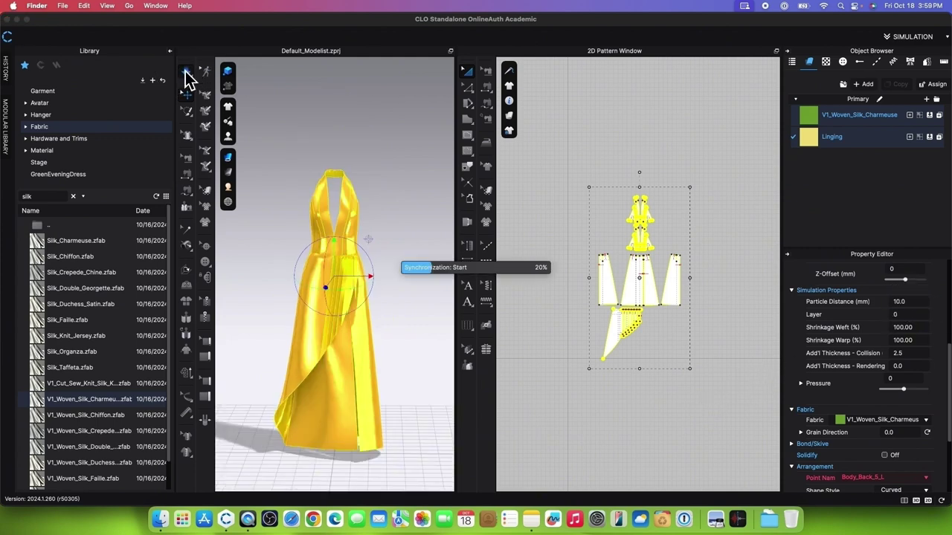
# - Remove the strengthening from all pattern pieces and clear the selection
pyautogui.click(543, 297)
pyautogui.click(544, 165)
pyautogui.moveTo(542, 173); pyautogui.dragTo(751, 387)
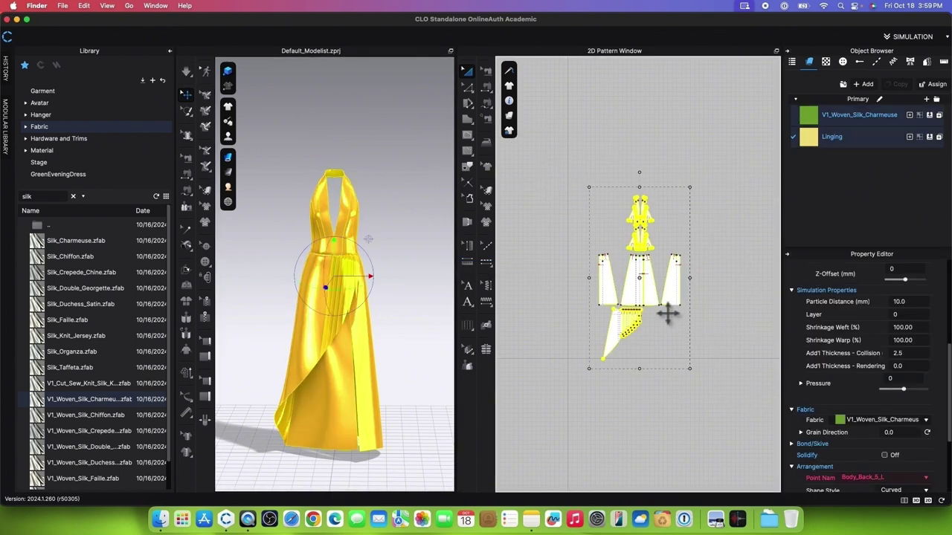
pyautogui.rightClick(658, 304)
pyautogui.click(722, 333)
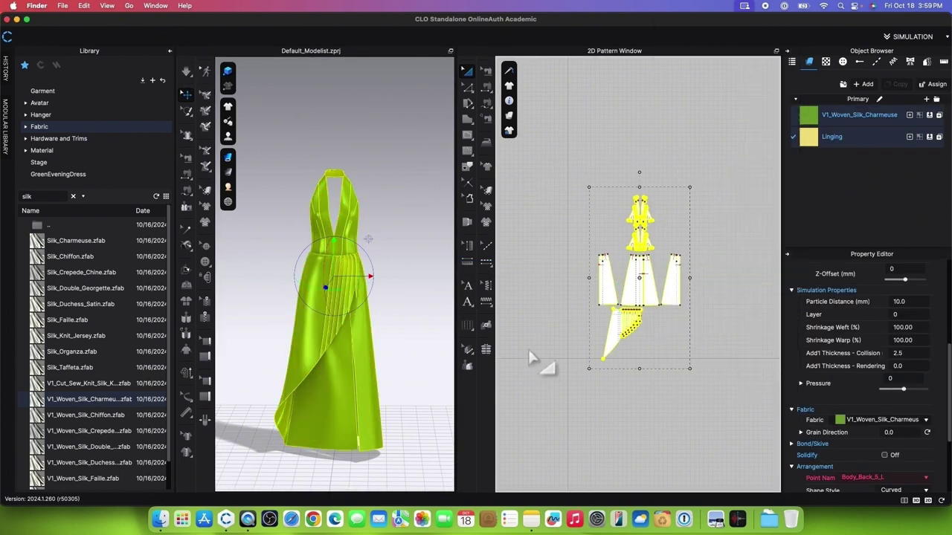
pyautogui.click(527, 350)
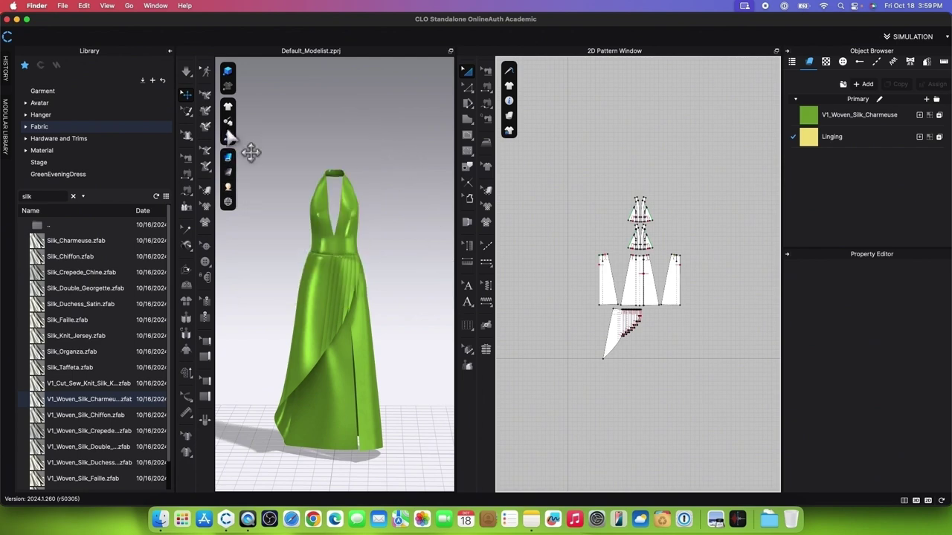
# - Show the avatar in the 3D view wearing the dress
pyautogui.moveTo(229, 138)
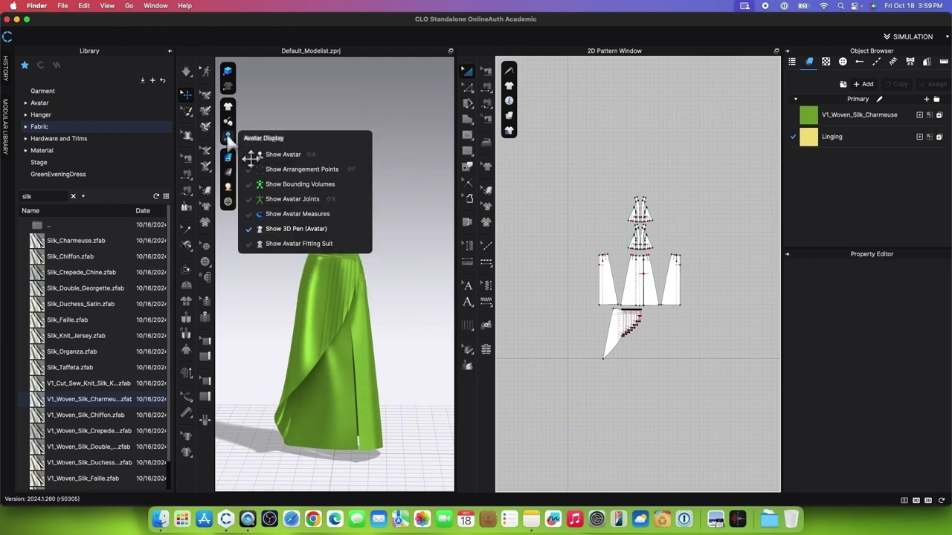
pyautogui.click(283, 155)
pyautogui.click(433, 284)
# - Set the avatar's skin offset to 1 mm
pyautogui.scroll(3, 428, 282)
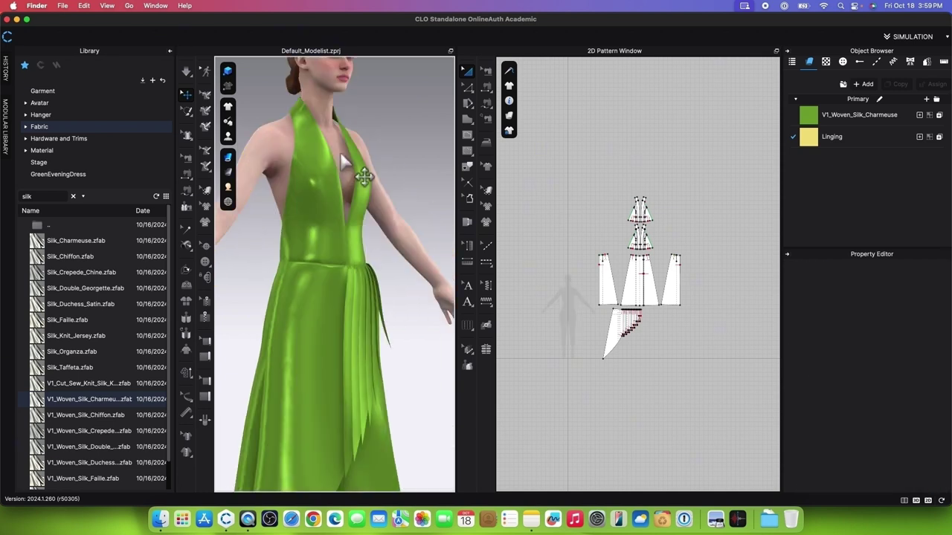
pyautogui.click(359, 177)
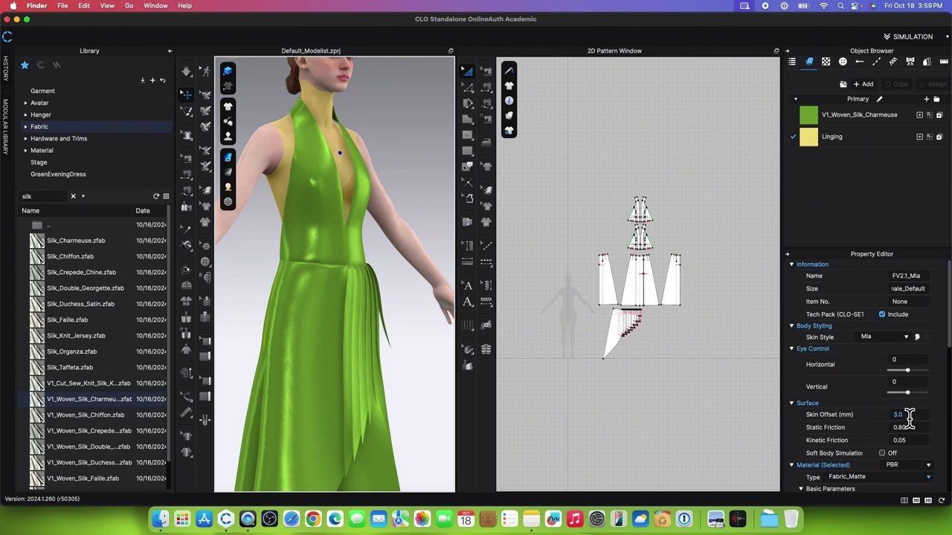
pyautogui.write('1')
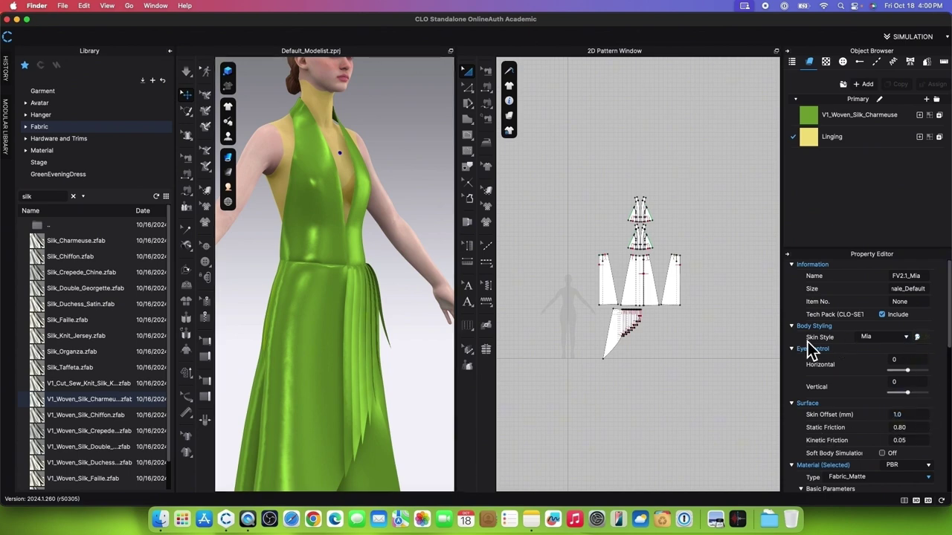
# - Set the avatar's underwear style to Nude in the Style Configurator and apply it
pyautogui.click(917, 337)
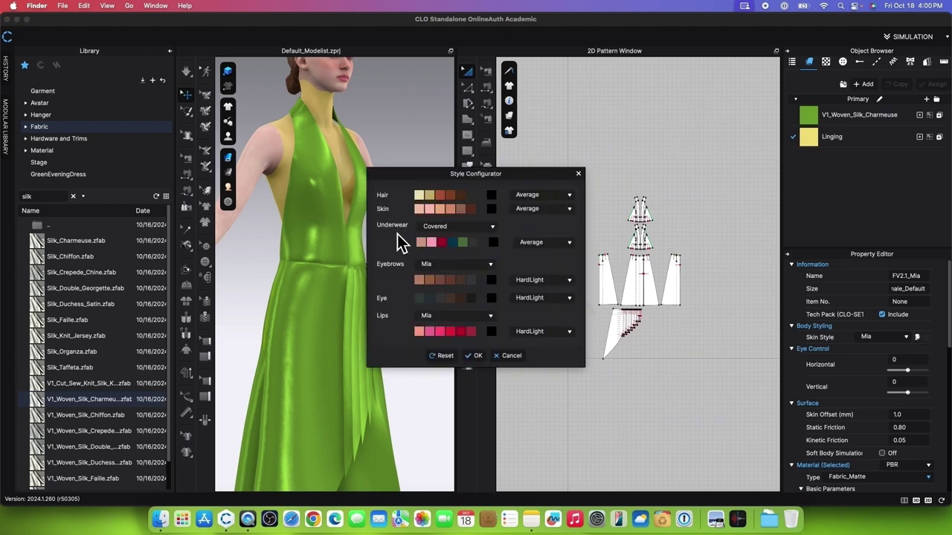
pyautogui.click(487, 226)
pyautogui.click(460, 236)
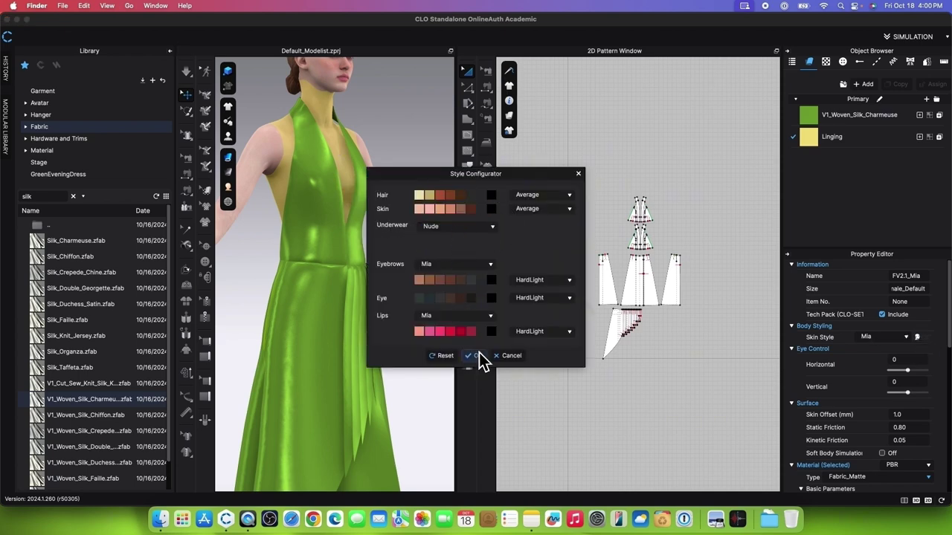
pyautogui.click(478, 354)
pyautogui.click(389, 172)
# - Select all pattern pieces of the dress and strengthen them
pyautogui.scroll(-3, 586, 231)
pyautogui.moveTo(555, 178)
pyautogui.mouseDown()
pyautogui.moveTo(718, 293)
pyautogui.moveTo(723, 349)
pyautogui.mouseUp()
pyautogui.rightClick(654, 278)
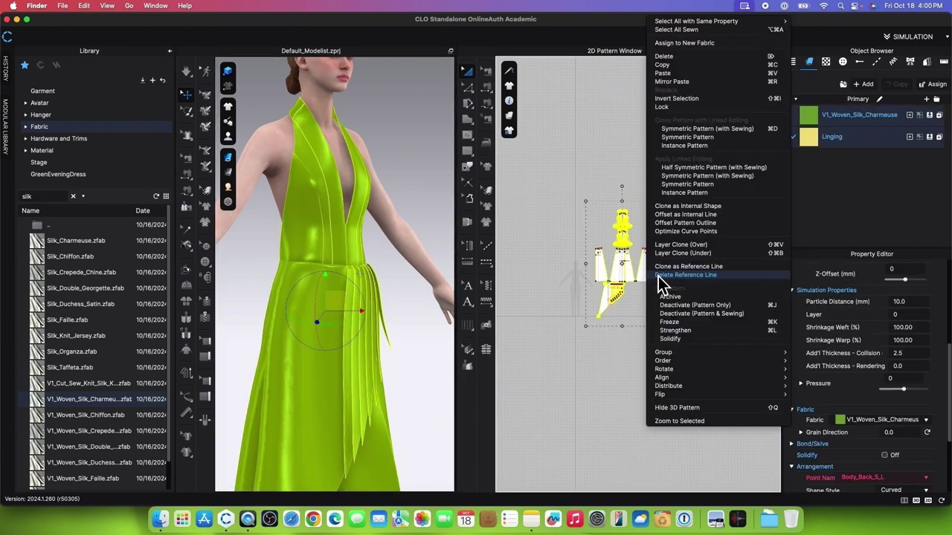
pyautogui.click(699, 332)
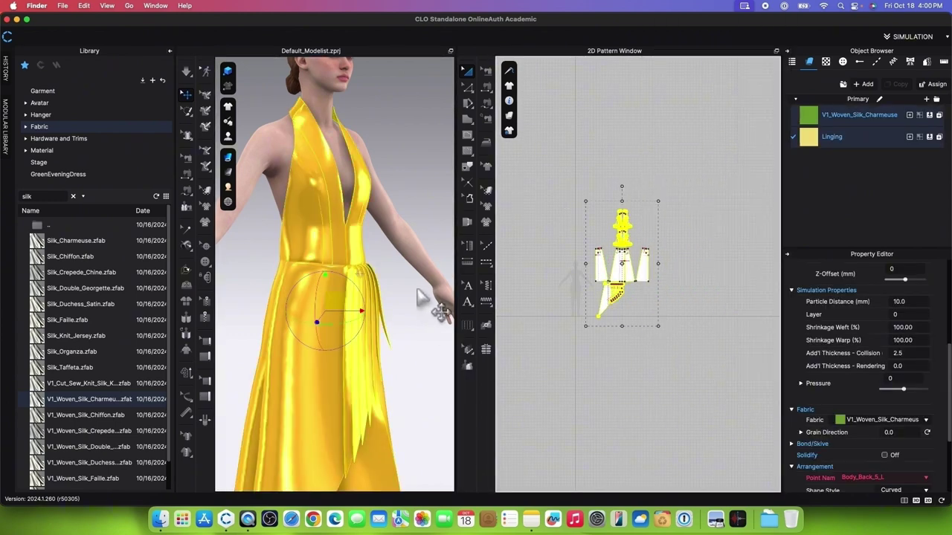
pyautogui.press('Escape')
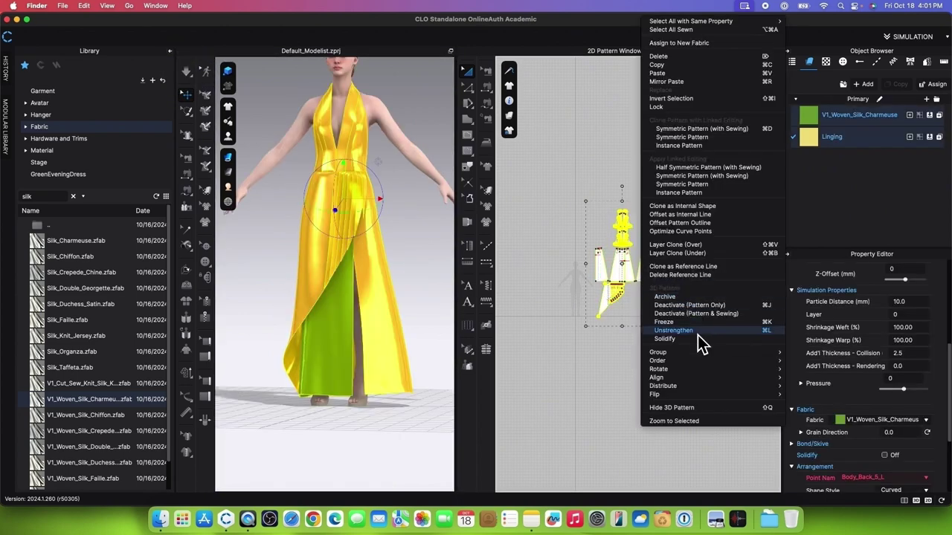
# - Unstrengthen all the selected pattern pieces and deselect them
pyautogui.click(699, 333)
pyautogui.moveTo(393, 424); pyautogui.dragTo(340, 433)
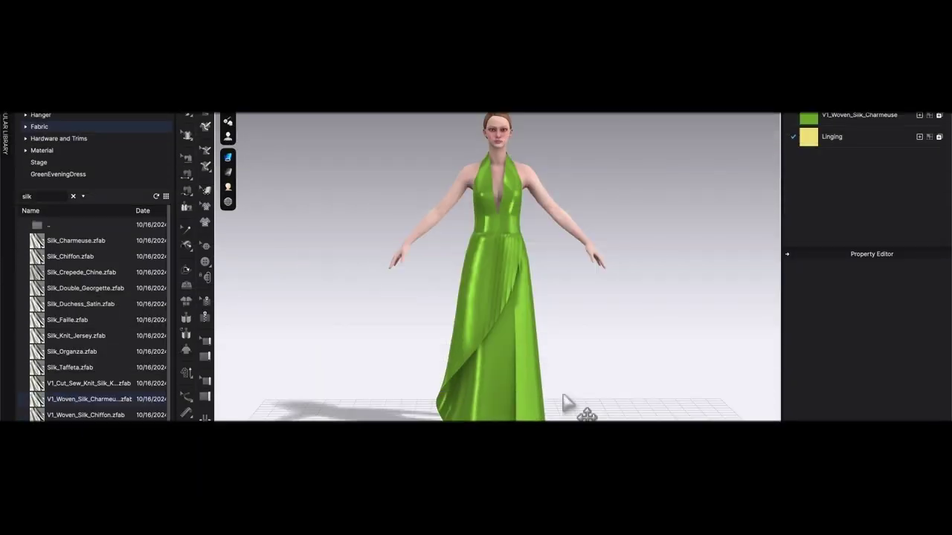
# - Examine the drape of the finished dress on the avatar up close and at full length
pyautogui.scroll(3, 568, 381)
pyautogui.scroll(2, 573, 380)
pyautogui.scroll(-4, 573, 381)
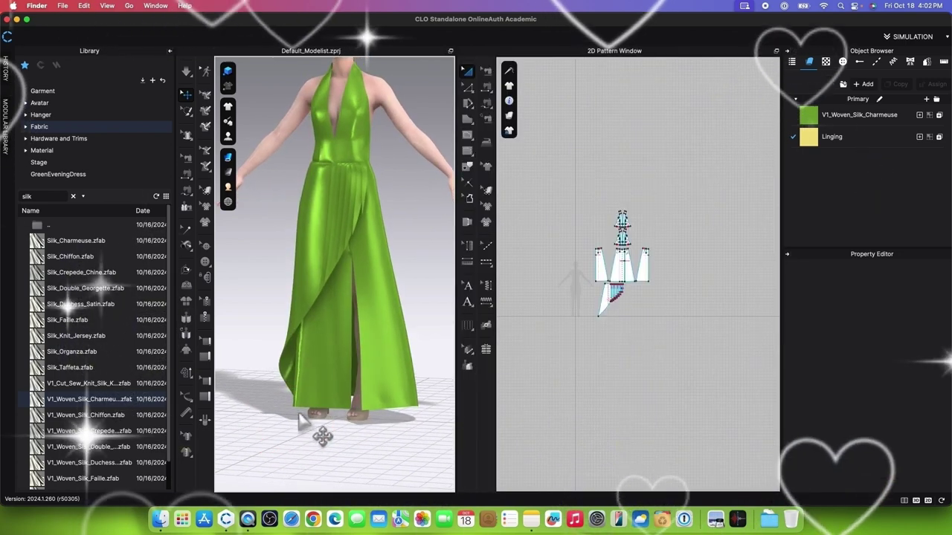
pyautogui.scroll(-4, 301, 422)
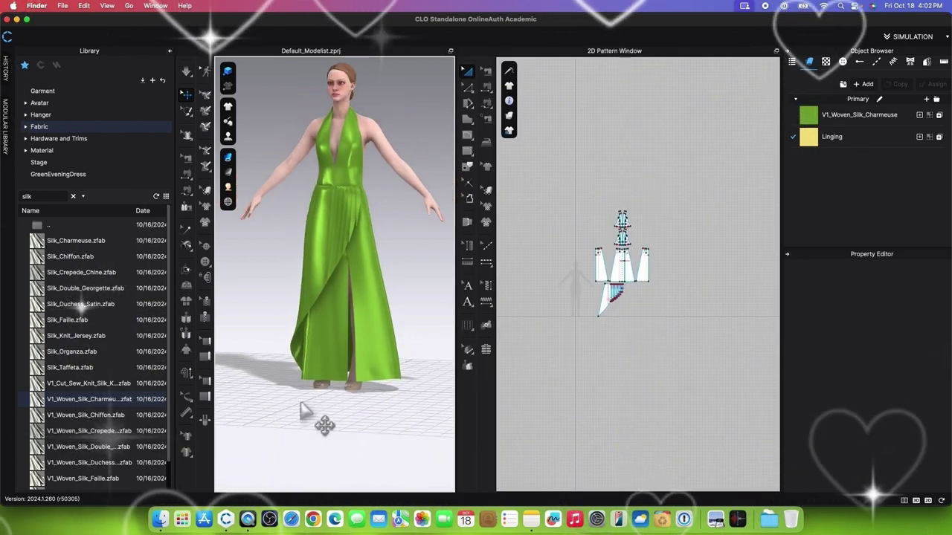
pyautogui.click(335, 420)
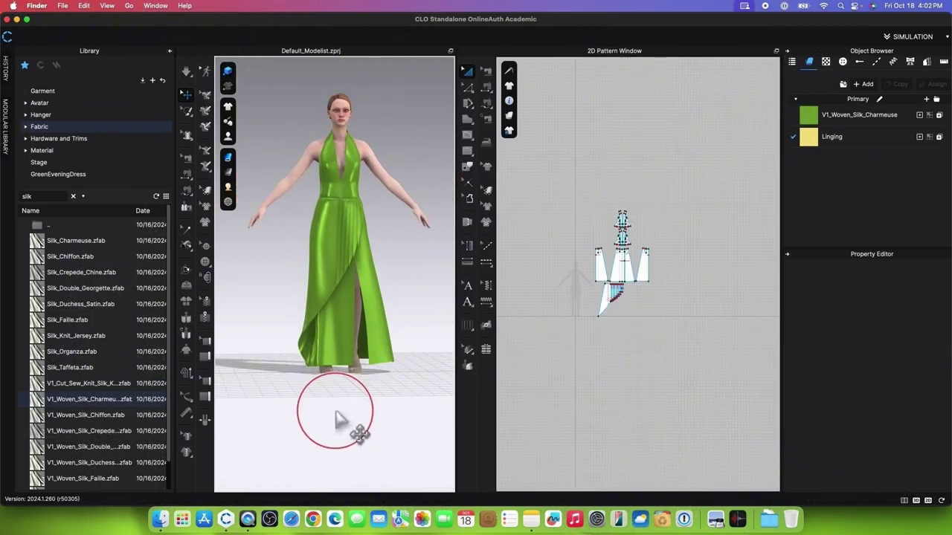